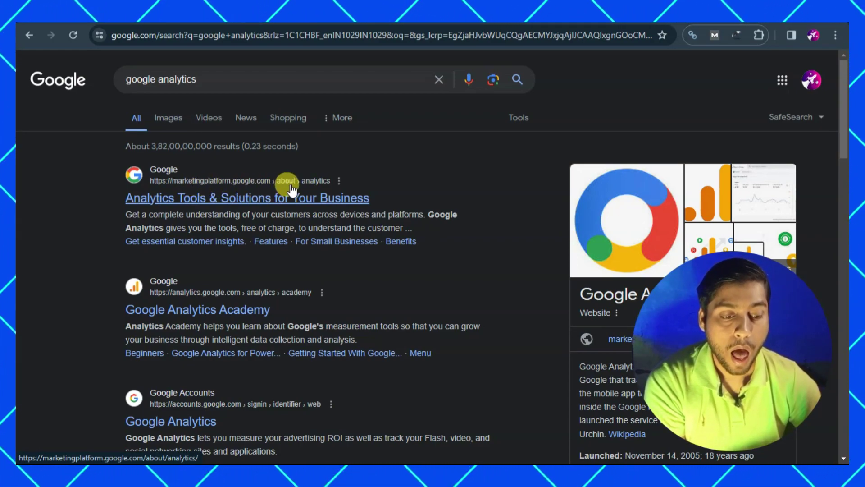
Open the Google Analytics site from the search results, go to the Analytics sign-in and start measuring
left_click(279, 199)
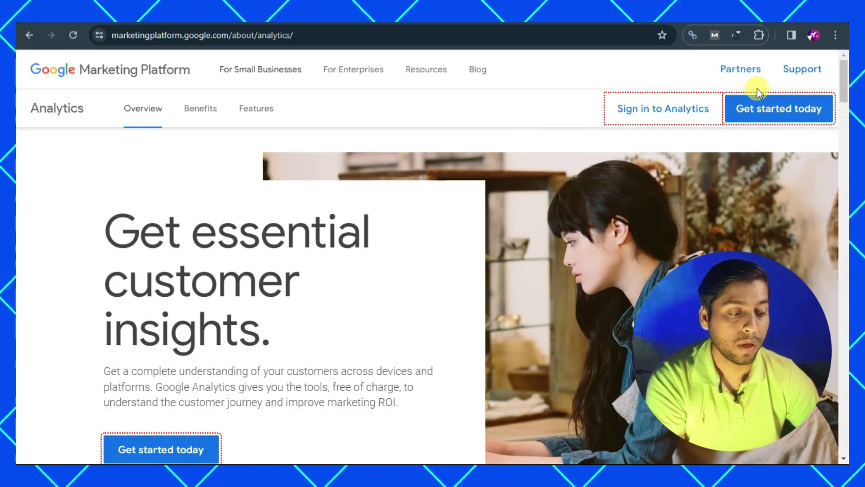
left_click(676, 111)
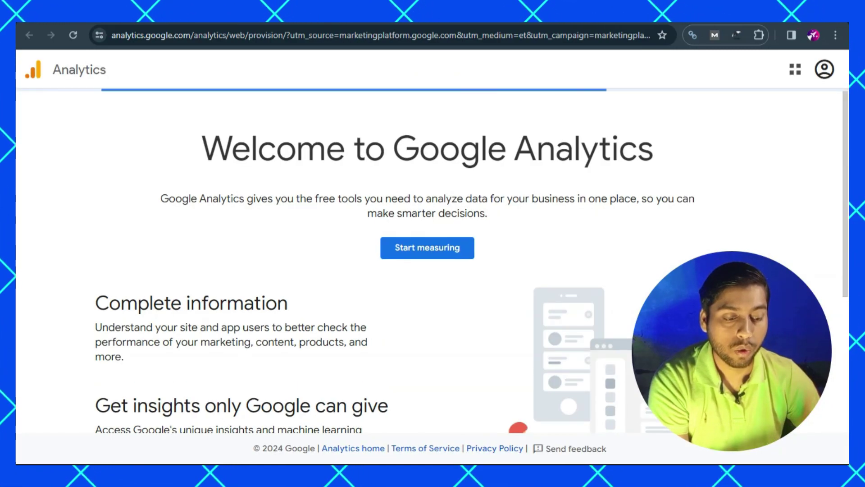
left_click(408, 246)
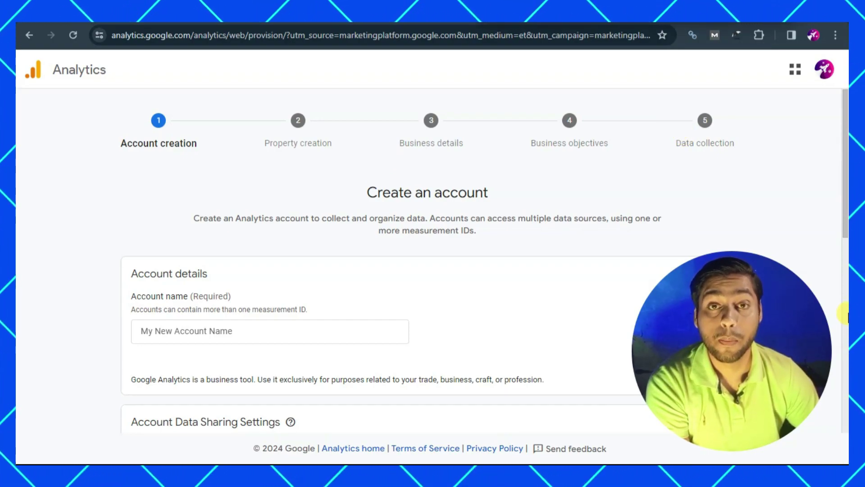
Enter Rank Quick as the account name in the new account's details
scroll(842, 278, "down", 4)
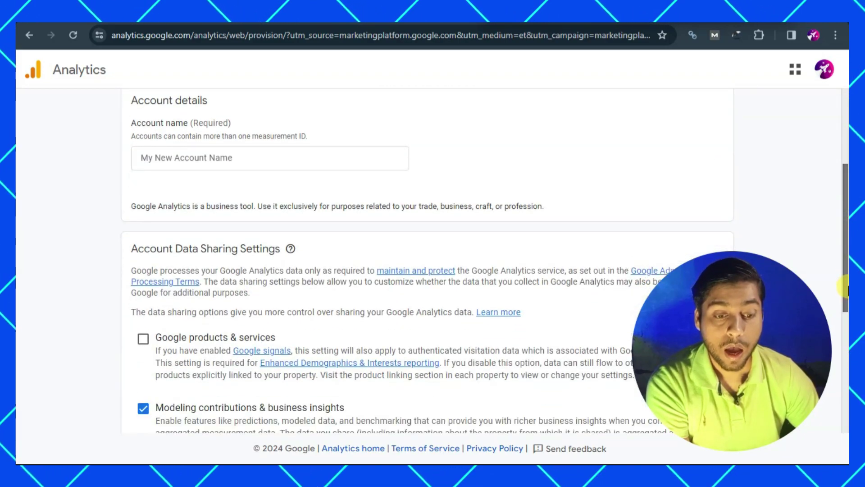
left_click(204, 167)
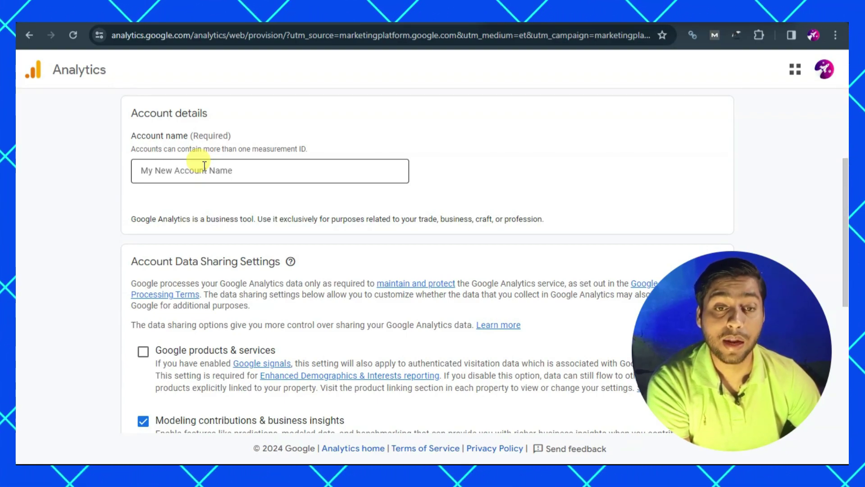
left_click(204, 166)
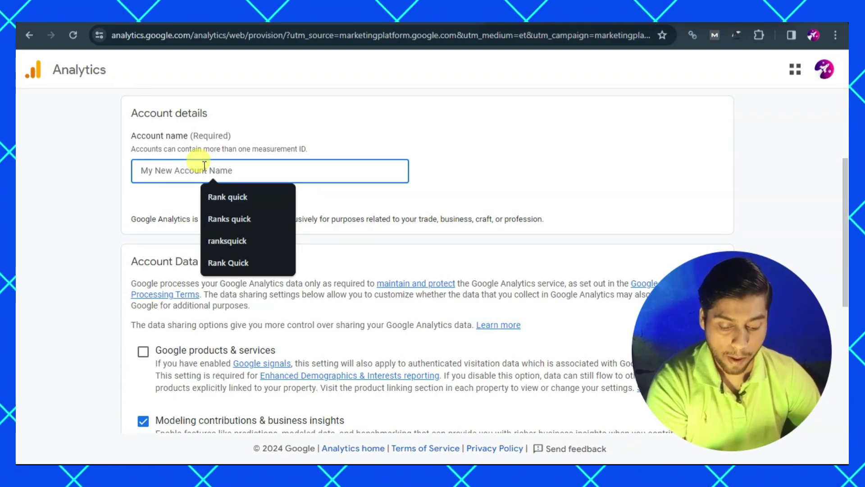
type("Rank Quick")
left_click(64, 245)
Try the account data sharing checkboxes by switching Recommendations, Technical support and Modeling contributions off and back on
scroll(843, 232, "down", 1)
scroll(842, 232, "down", 3)
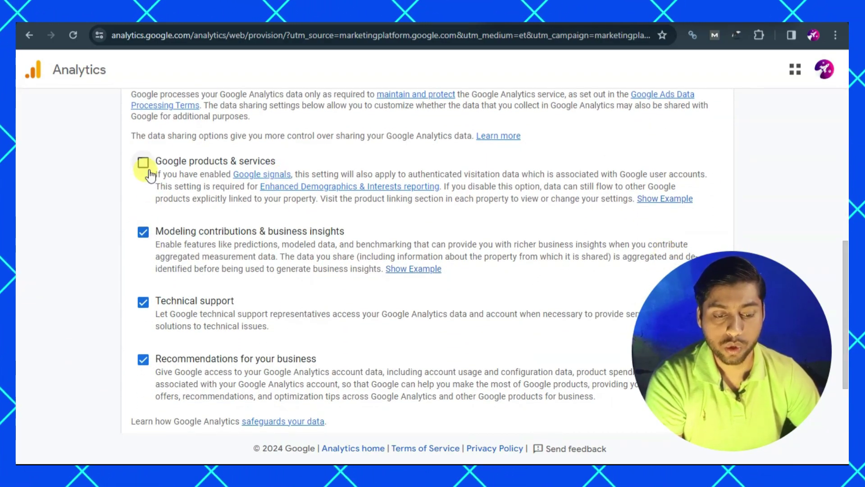
left_click(139, 364)
left_click(141, 304)
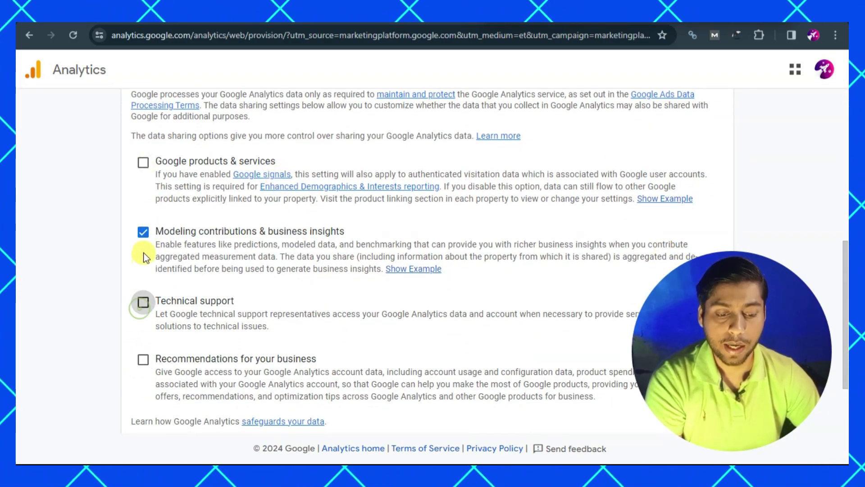
left_click(141, 232)
left_click(136, 233)
left_click(141, 301)
left_click(142, 359)
left_click(143, 162)
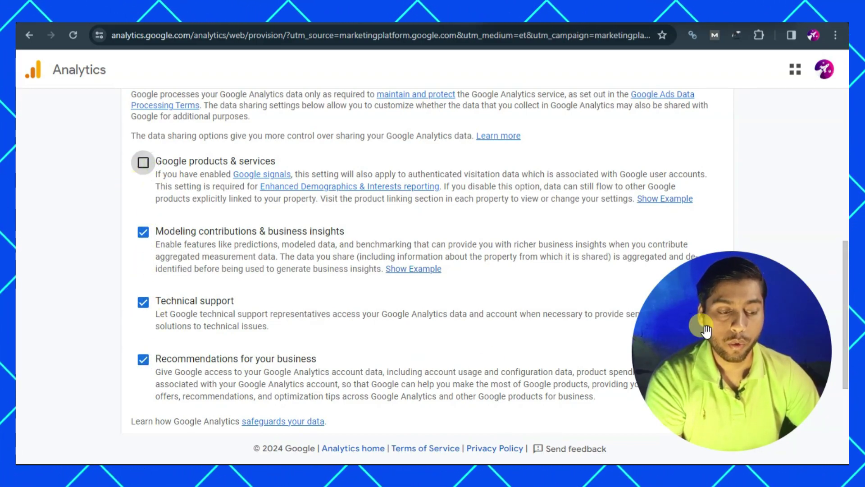
Continue to property creation and enter Rank Quick as the property name
scroll(800, 241, "down", 2)
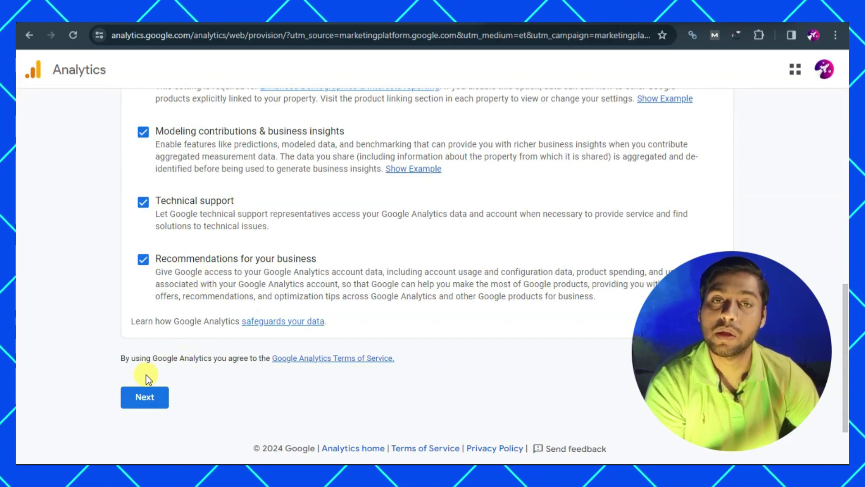
left_click(144, 398)
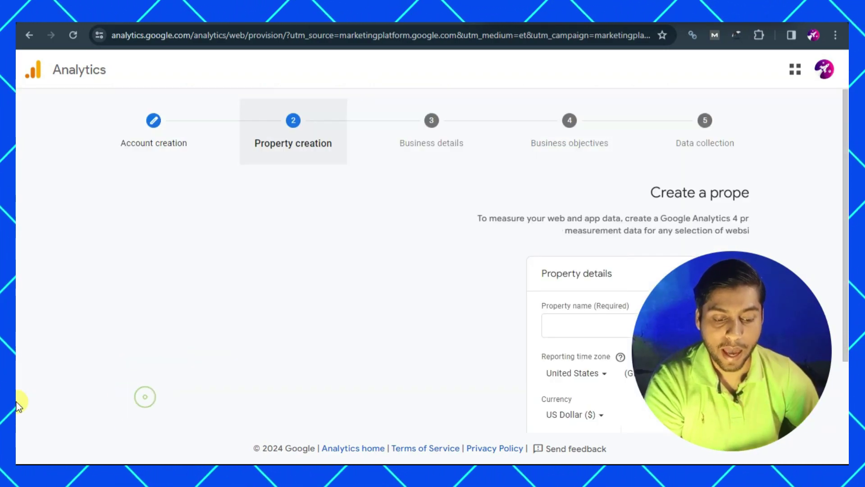
scroll(843, 253, "down", 1)
scroll(842, 270, "down", 1)
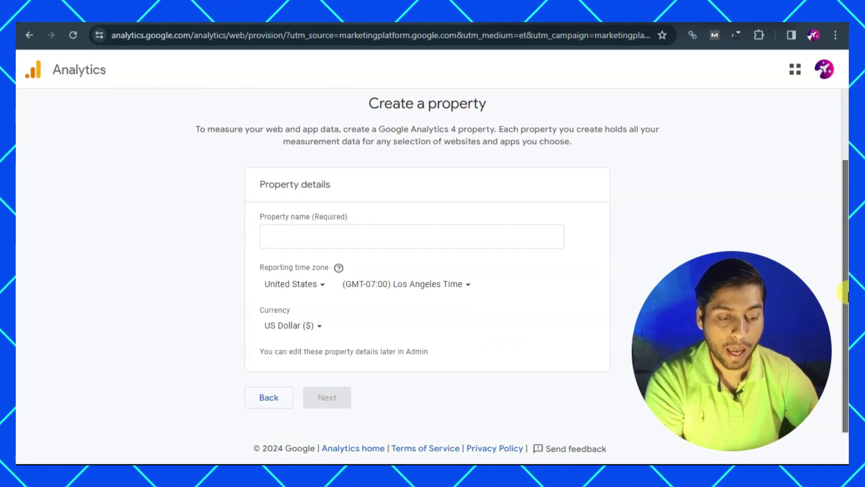
left_click(349, 234)
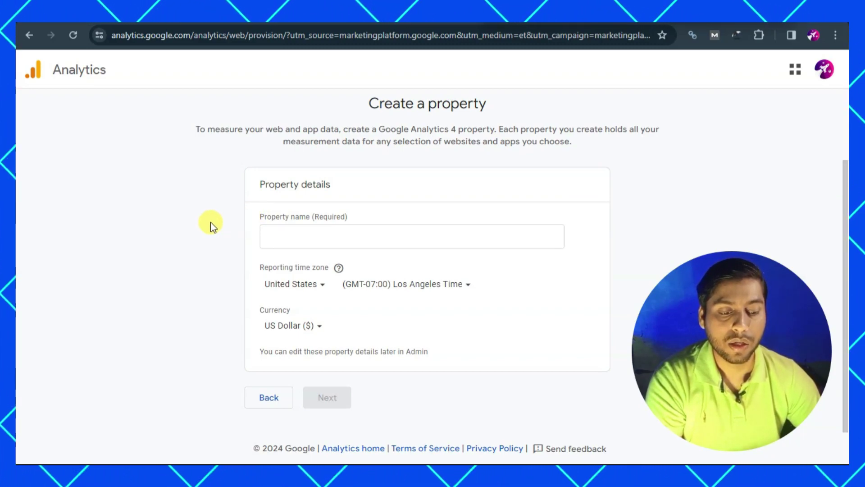
left_click(303, 230)
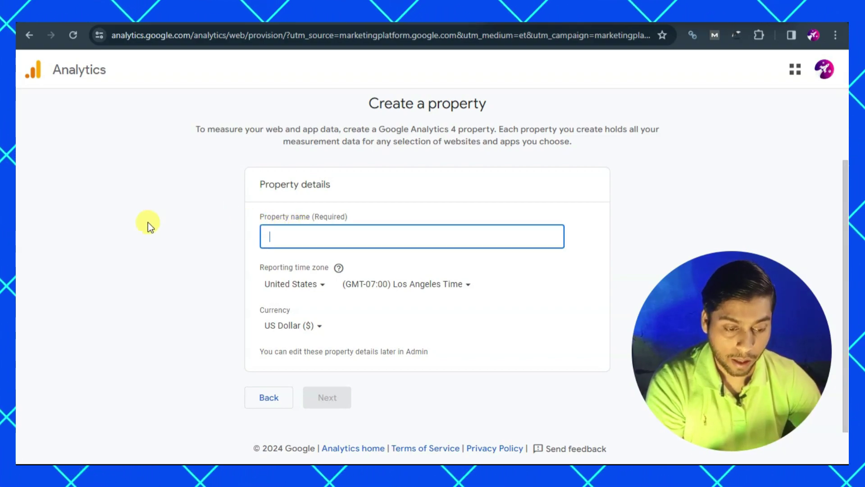
type("Rank Quick")
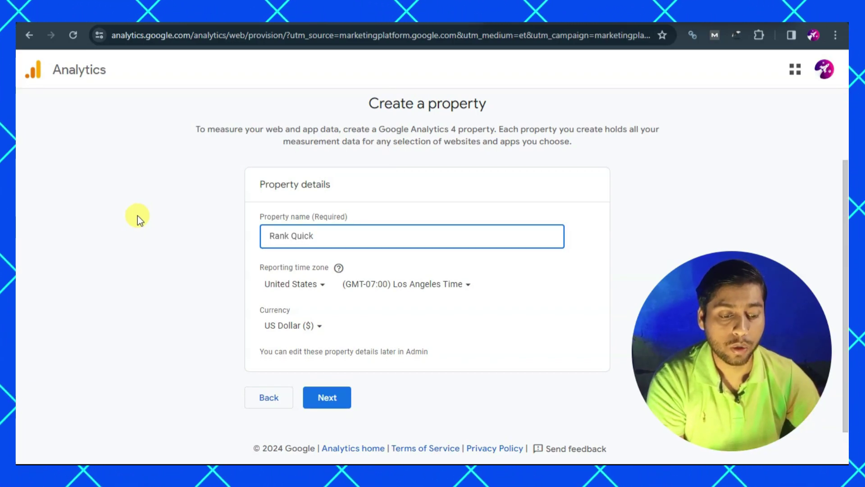
left_click(244, 240)
Set the property's reporting time zone country to India
left_click(302, 284)
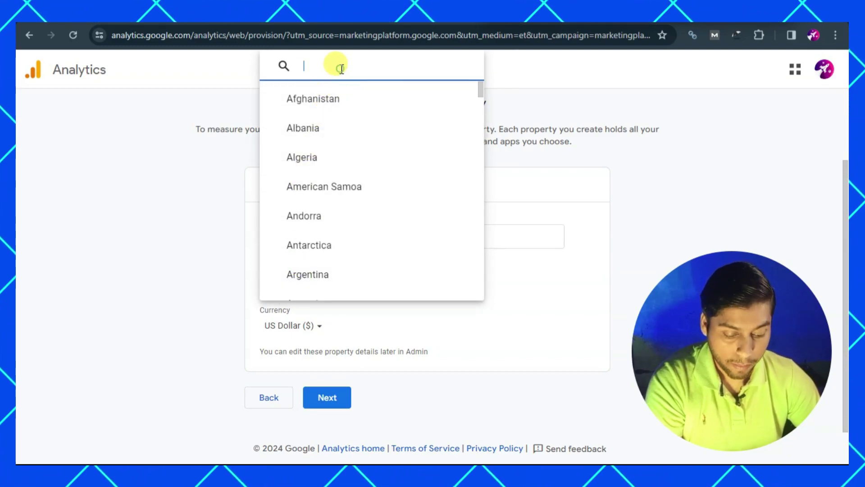
type("i")
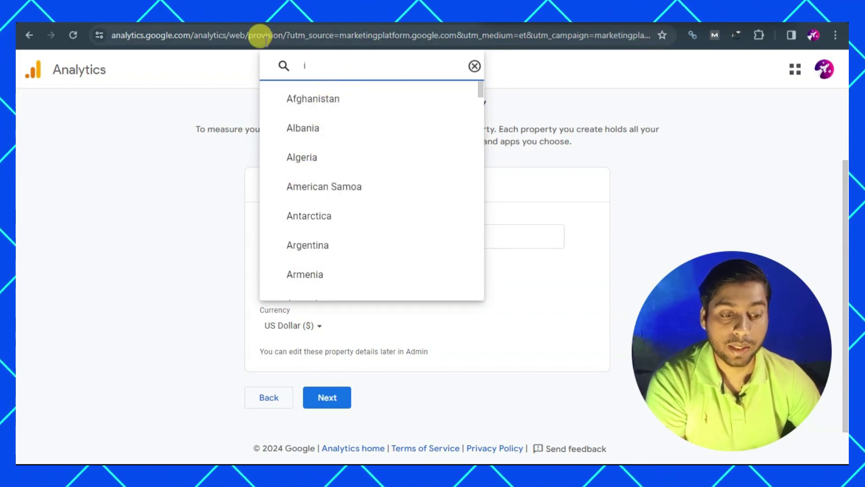
type("n")
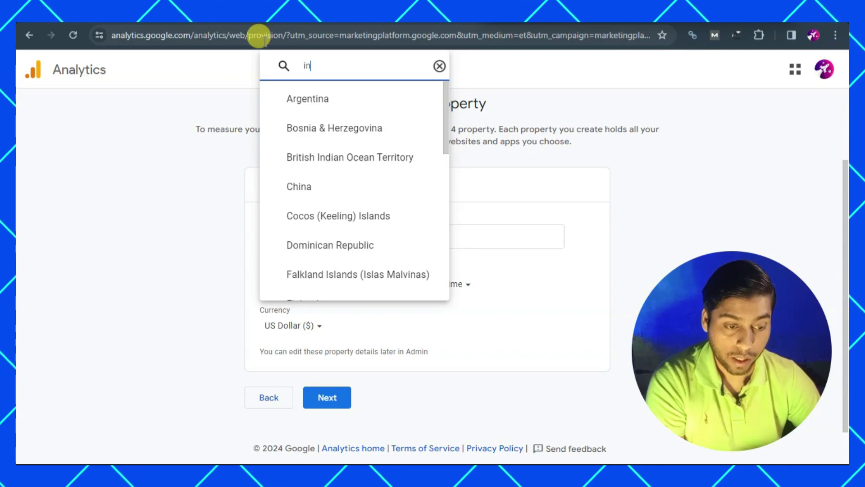
type("d")
left_click(289, 251)
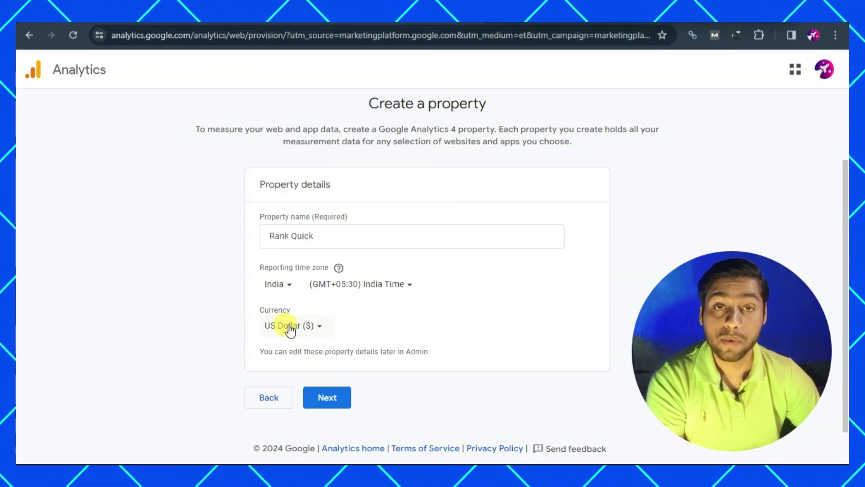
Keep US Dollar as the property's currency and continue to the business details
left_click(299, 324)
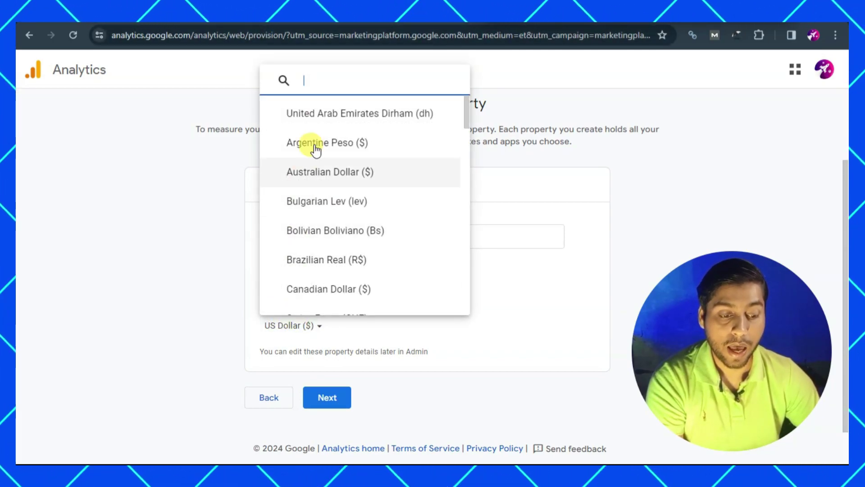
left_click(103, 159)
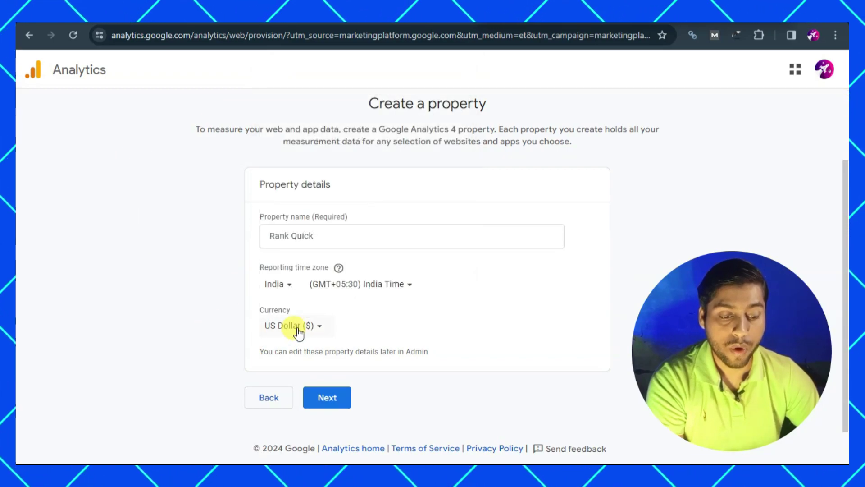
left_click(325, 395)
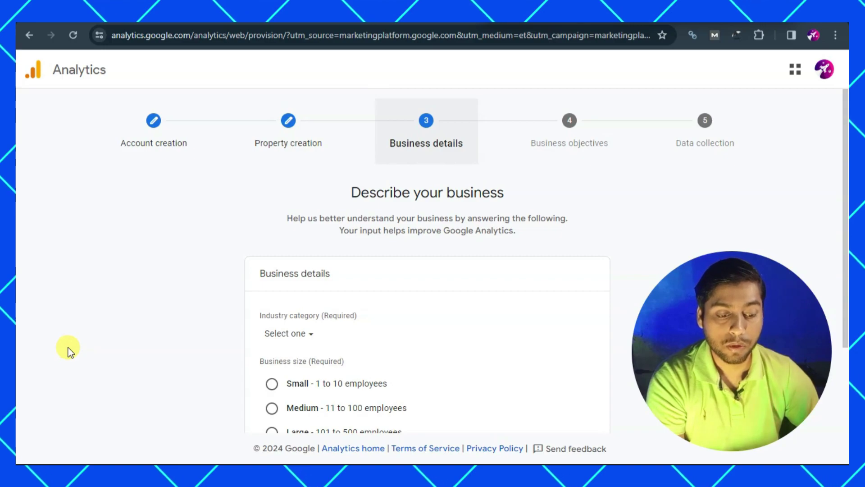
Set the industry category to Computers & Electronics and the business size to Small, and continue to the business objectives
left_click_drag(845, 194, 844, 299)
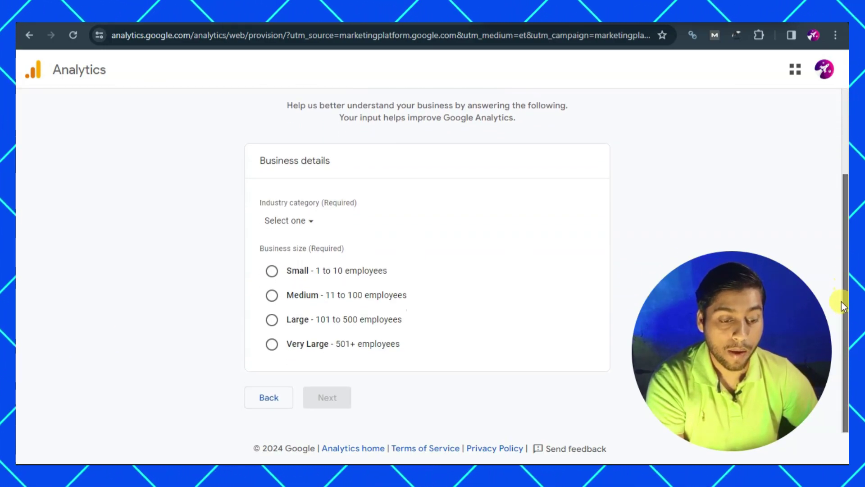
left_click(298, 220)
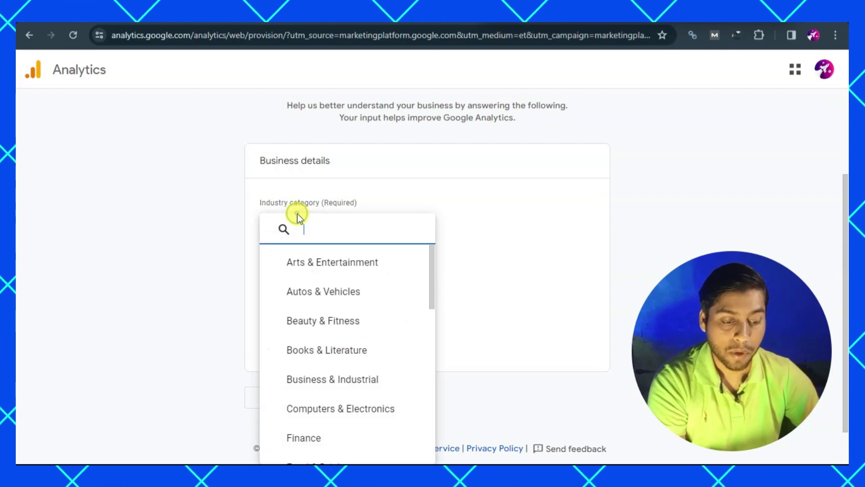
mouse_move(433, 269)
left_mouse_down()
mouse_move(422, 358)
mouse_move(431, 351)
left_mouse_up()
scroll(387, 378, "up", 7)
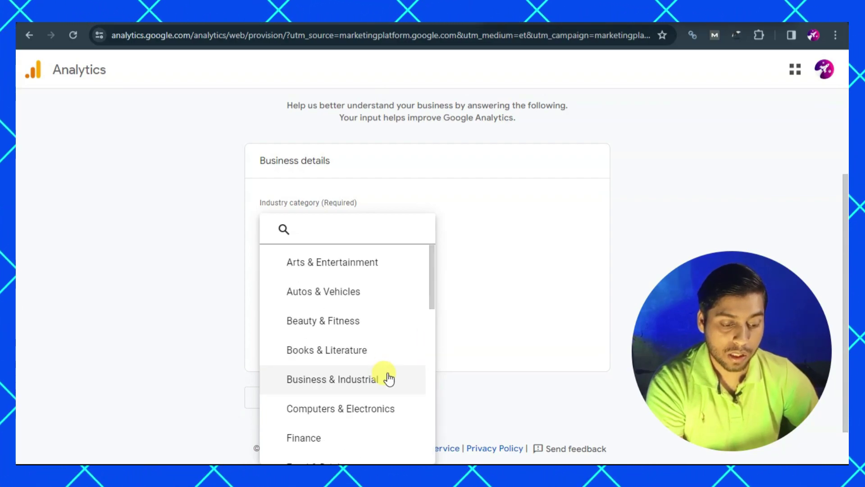
left_click(393, 412)
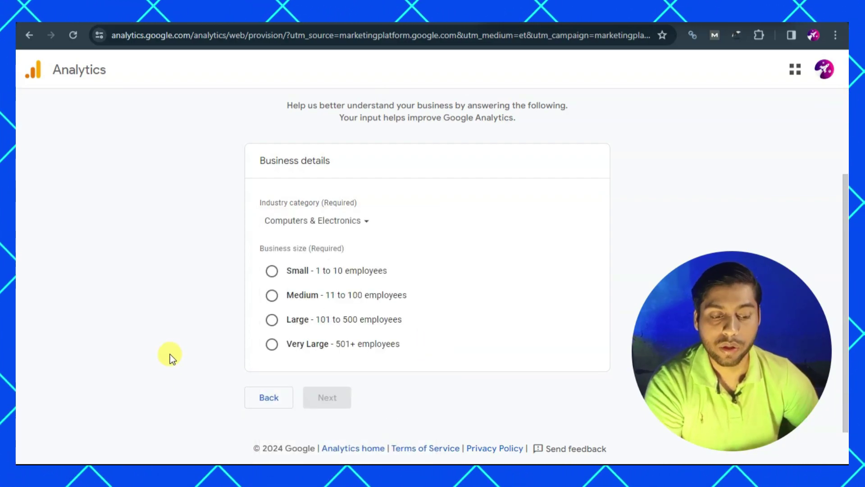
left_click(273, 272)
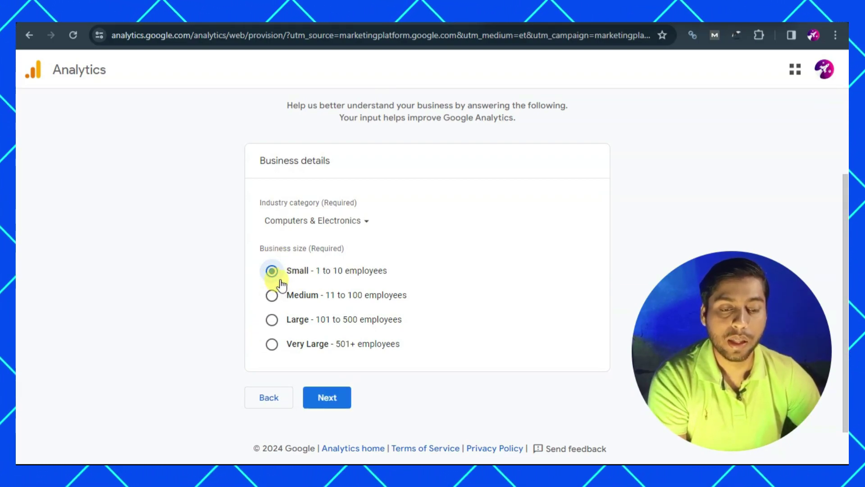
left_click(328, 396)
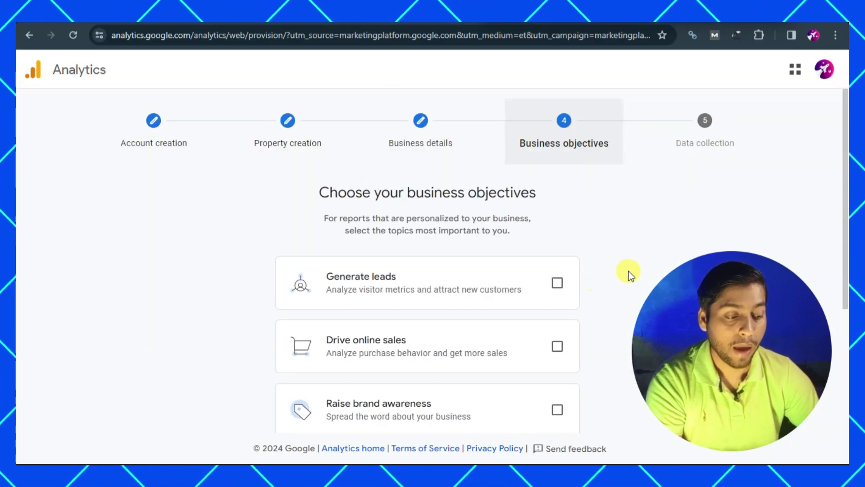
Select Examine user behavior as the business objective and create the account
scroll(843, 193, "down", 1)
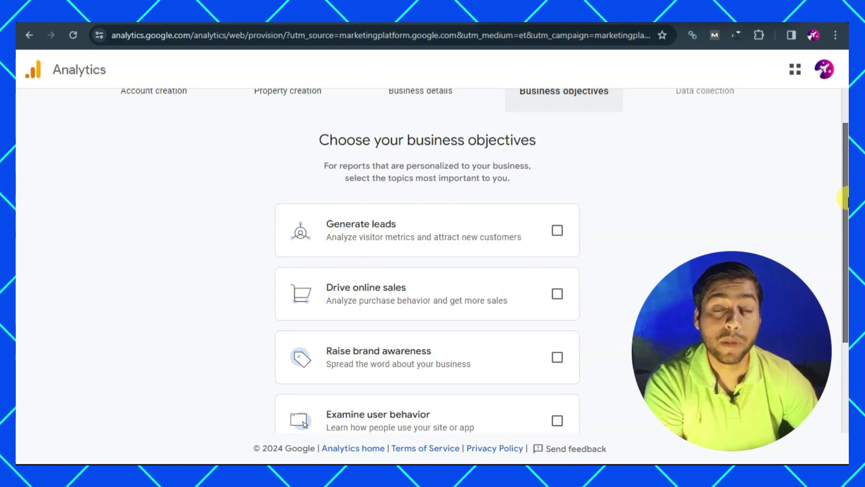
left_click_drag(846, 201, 847, 314)
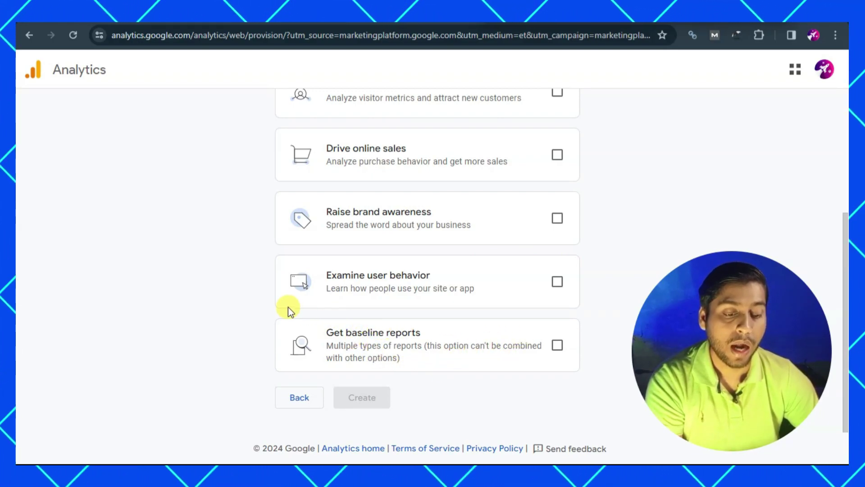
left_click(558, 281)
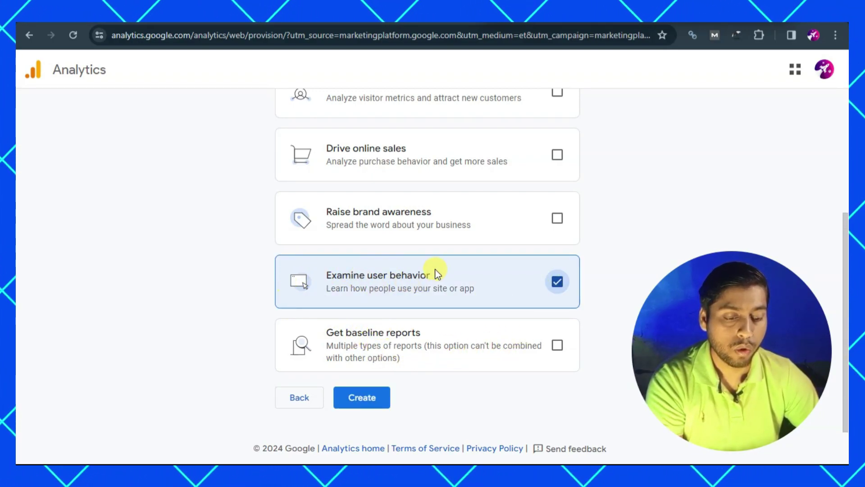
left_click_drag(425, 274, 303, 268)
left_click(123, 223)
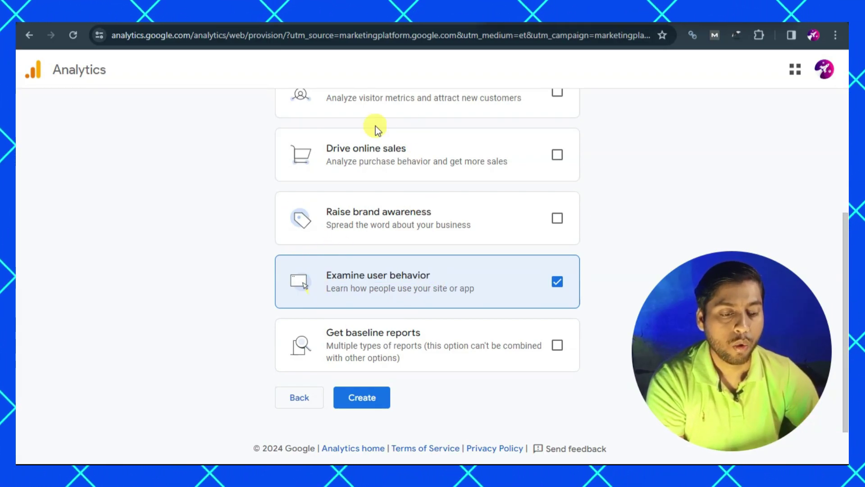
scroll(814, 343, "up", 2)
scroll(814, 343, "down", 2)
left_click(355, 401)
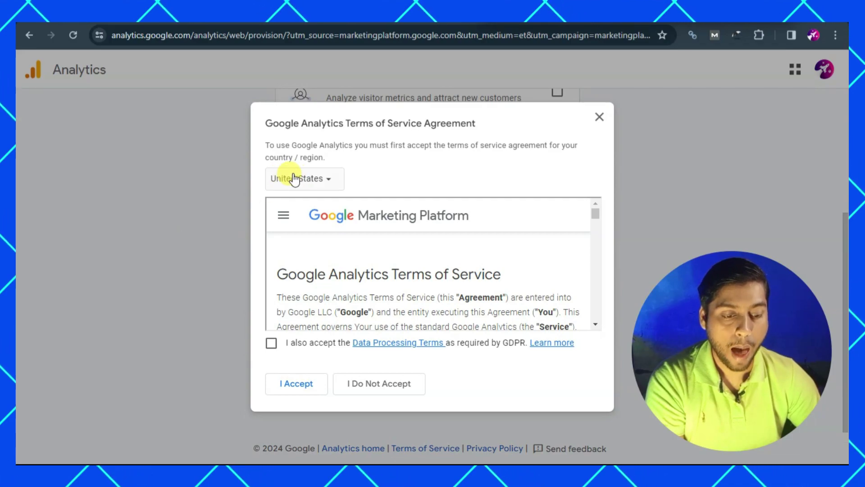
Set the terms of service country to India and accept the agreement together with the GDPR Data Processing Terms
left_click(326, 176)
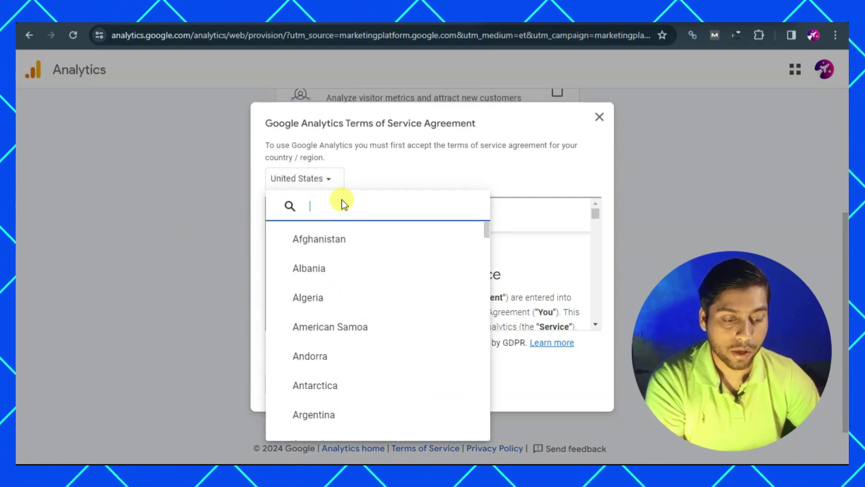
type("u")
key("BackSpace")
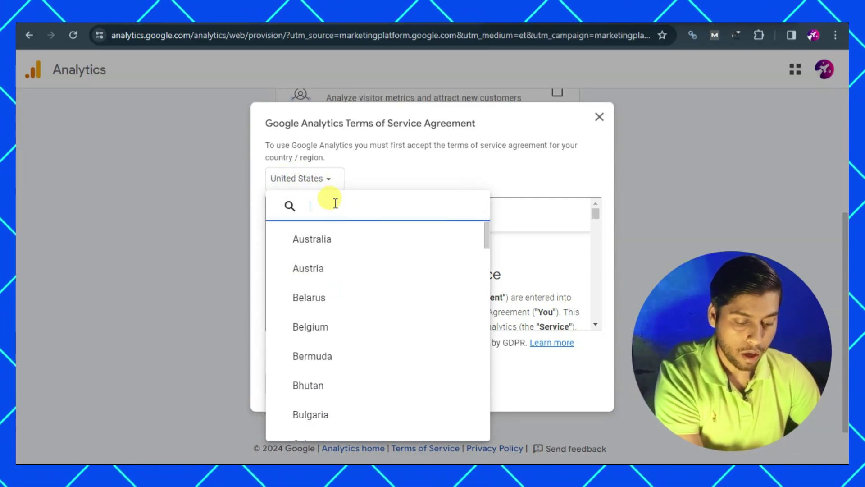
type("ind")
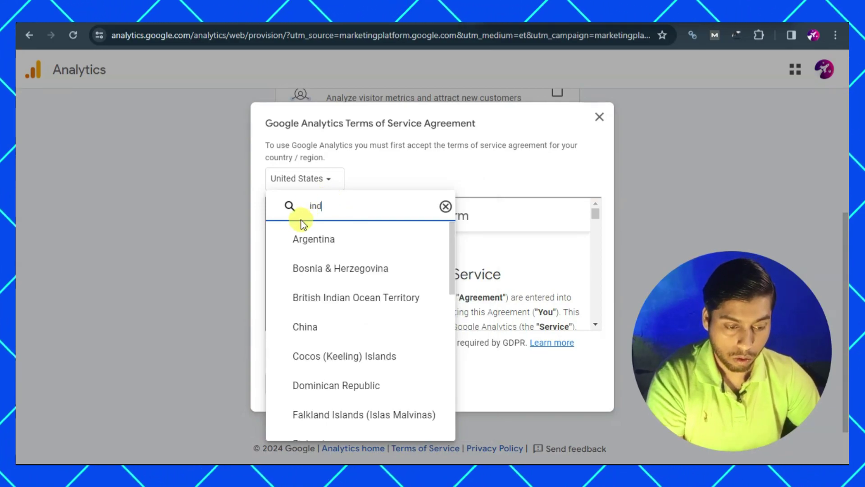
left_click(329, 273)
left_click(273, 342)
left_click(290, 386)
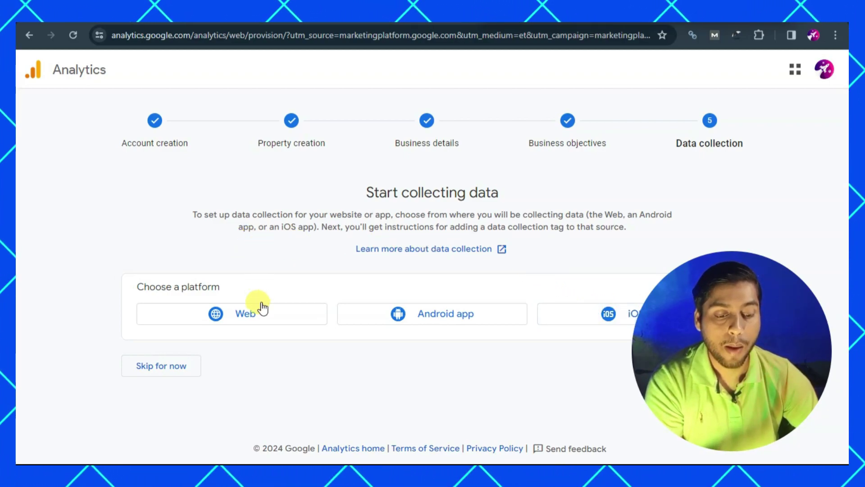
left_click(272, 313)
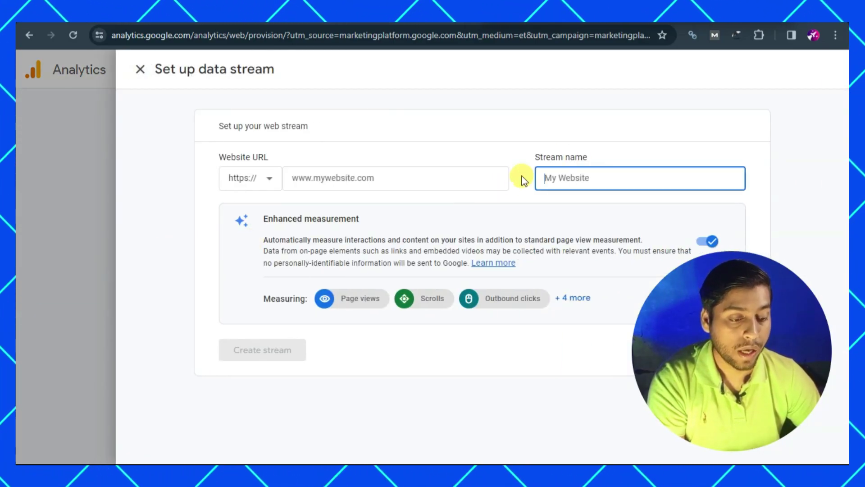
type("Rank Quick")
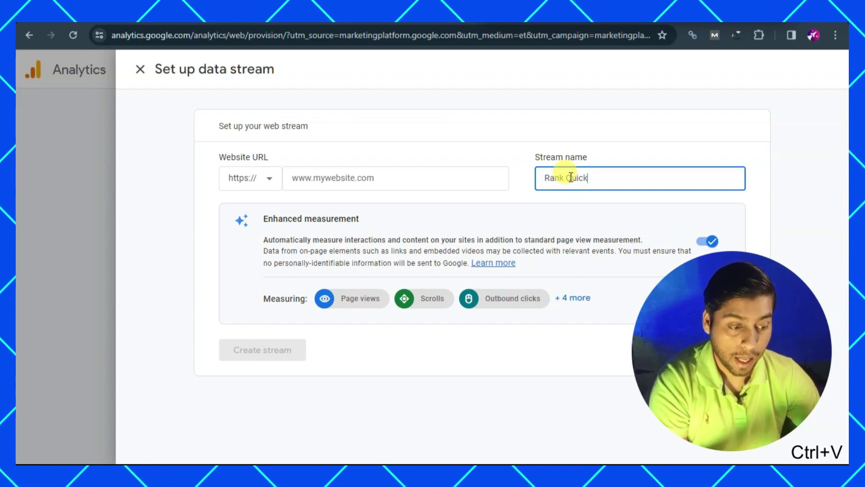
left_click(497, 178)
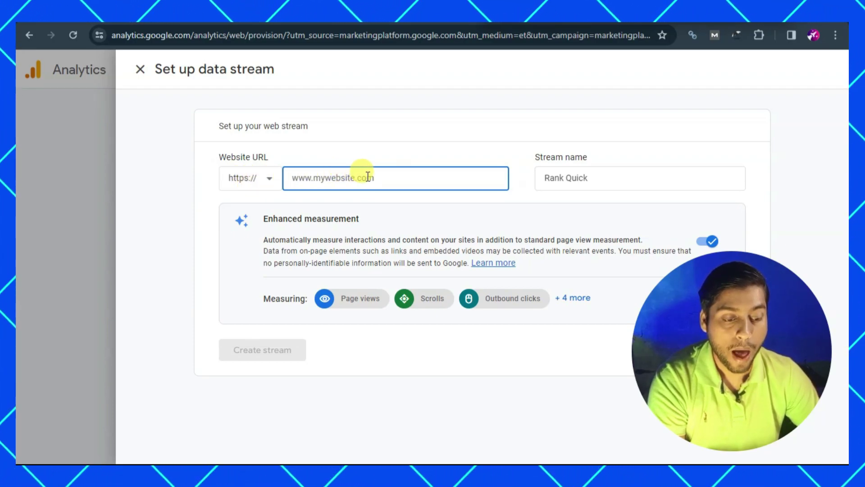
type("www")
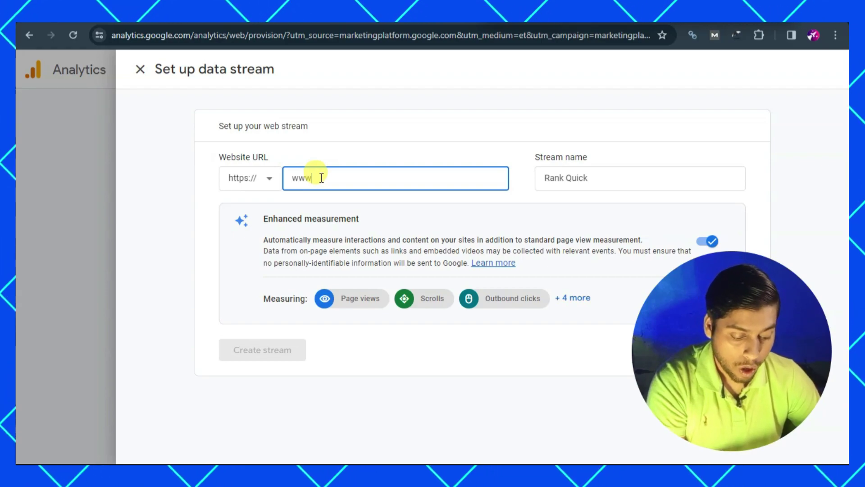
type(".")
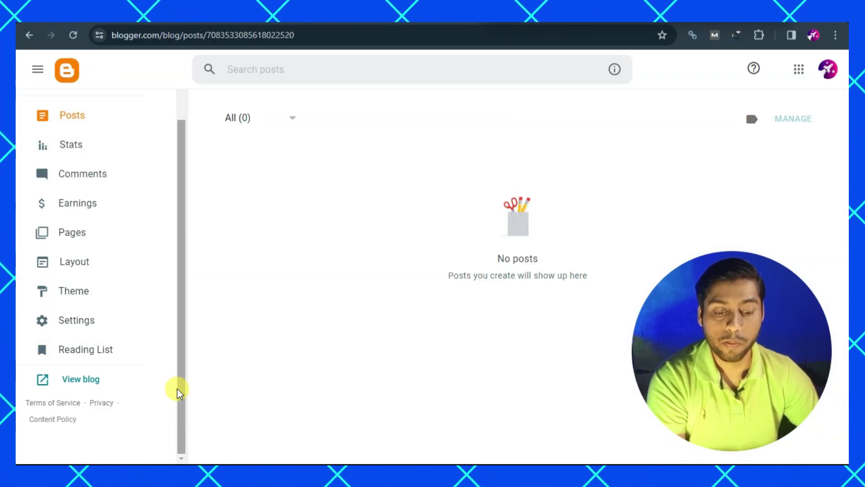
left_click(85, 378)
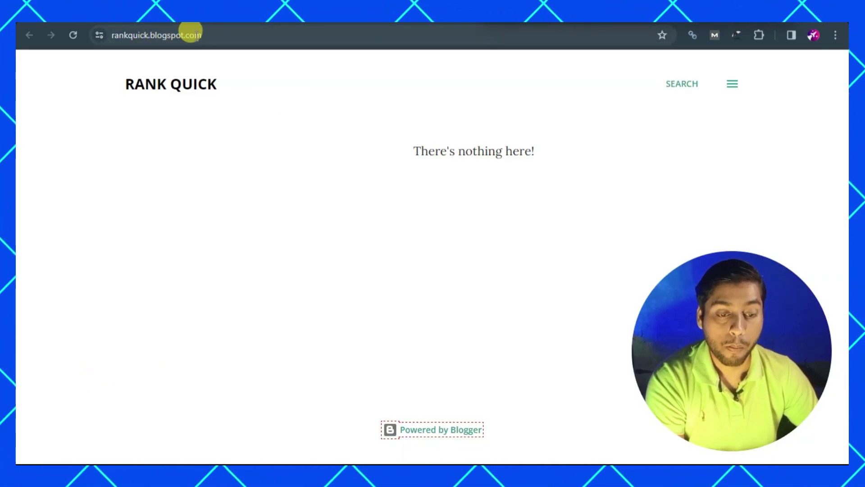
left_click(211, 35)
double_click(212, 35)
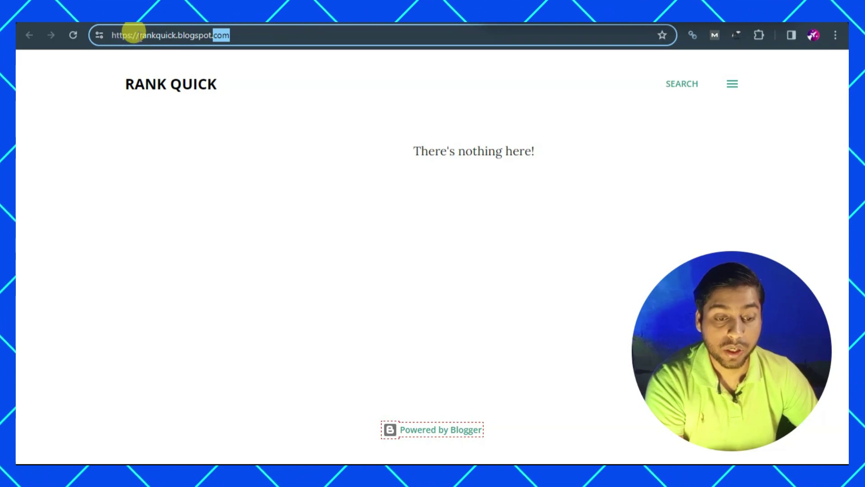
left_click_drag(139, 35, 217, 37)
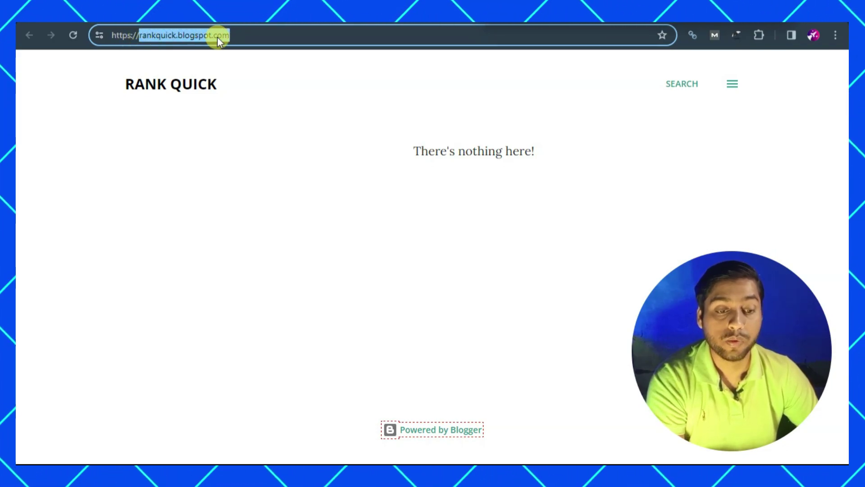
right_click(217, 37)
left_click(267, 147)
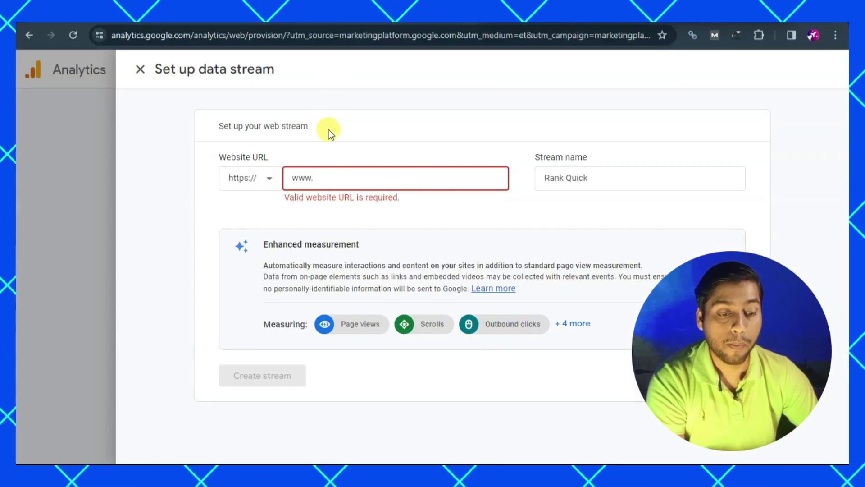
left_click(333, 179)
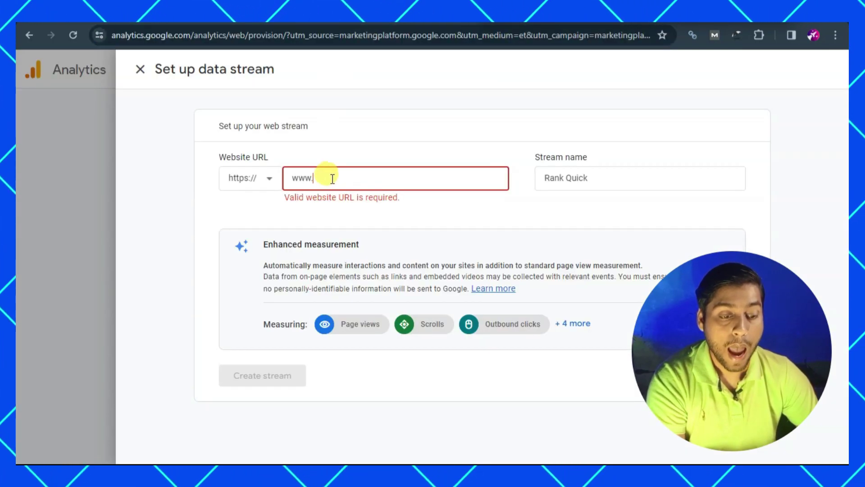
key("ctrl+v")
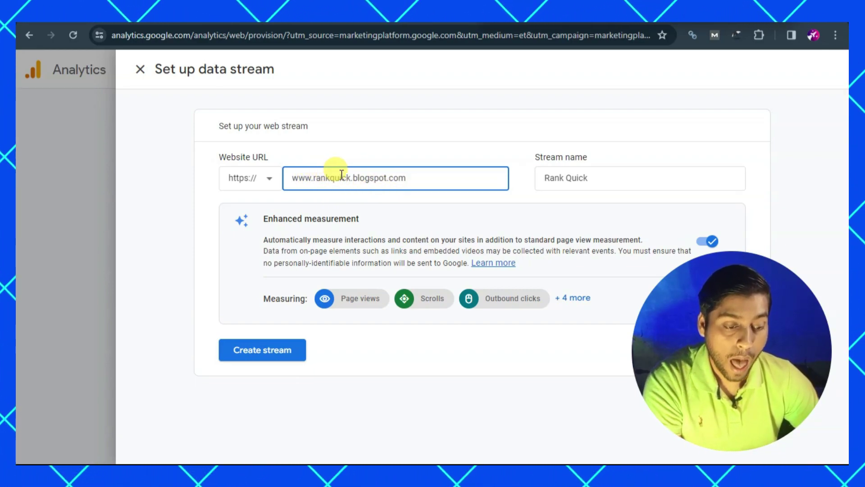
left_click_drag(412, 175, 270, 184)
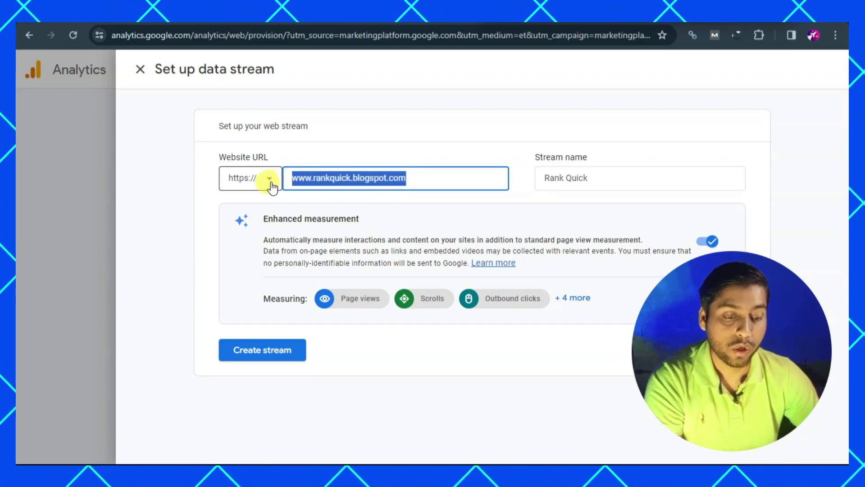
left_click(205, 191)
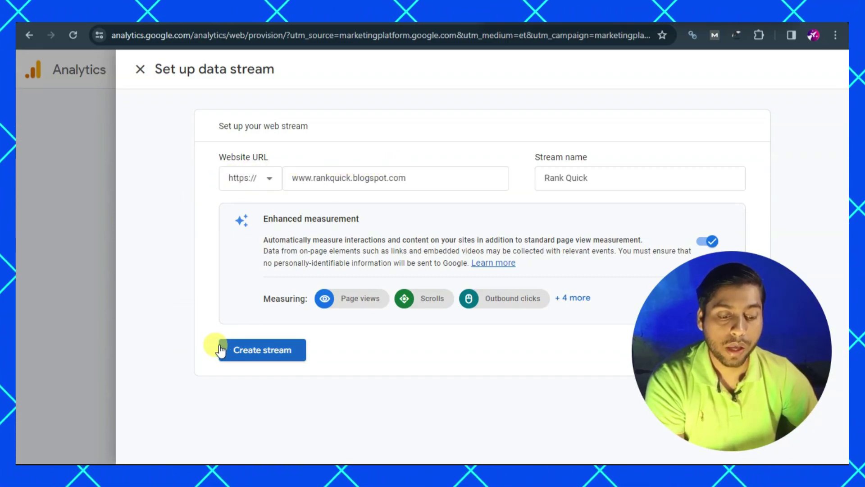
left_click(249, 351)
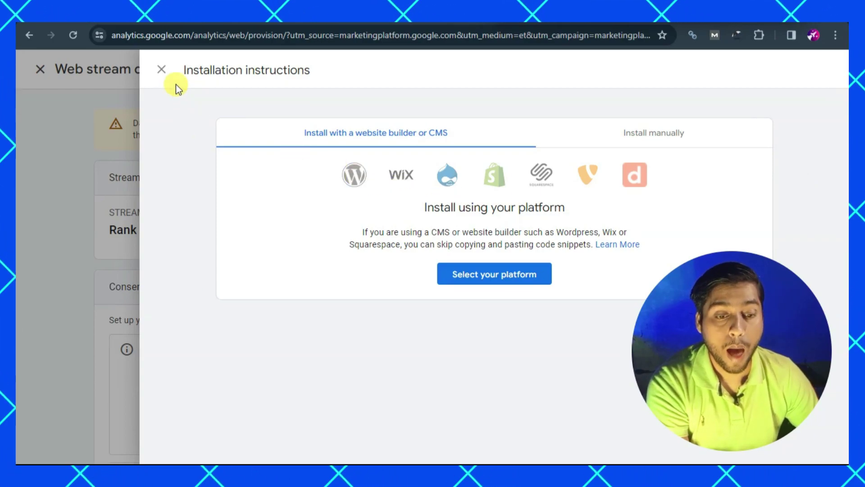
Open the manual installation instructions for the Rank Quick web stream and copy the Google tag code
left_click(161, 70)
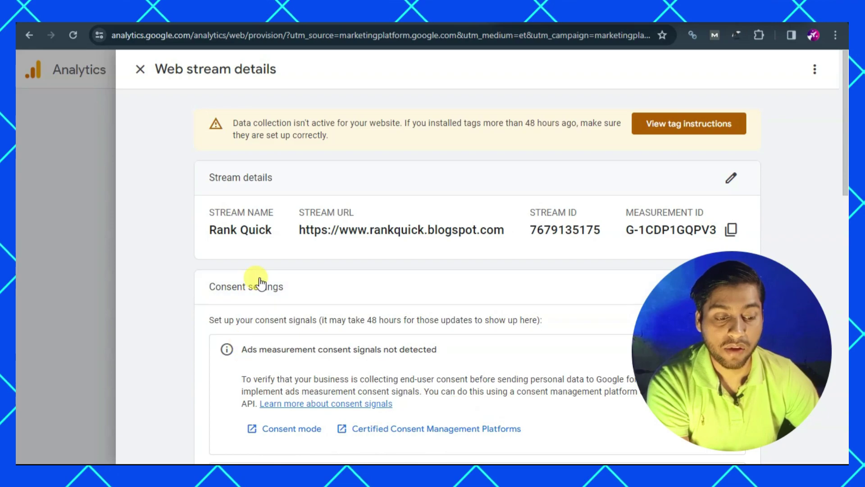
left_click(681, 125)
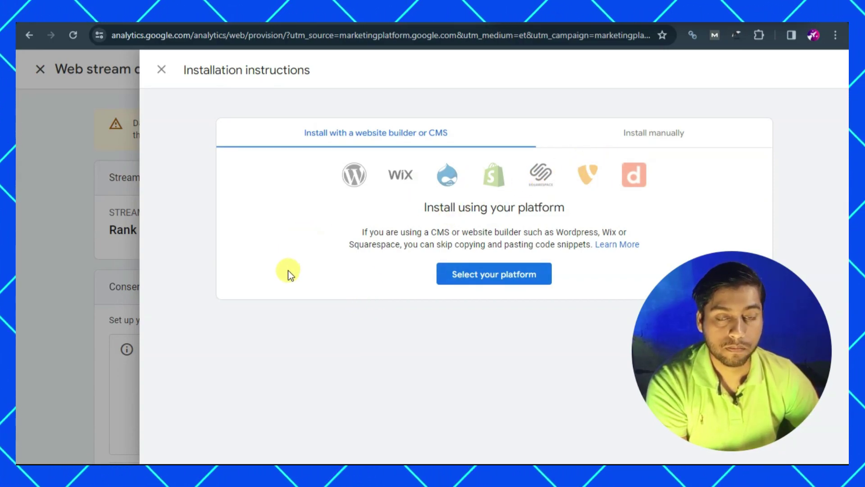
left_click(620, 138)
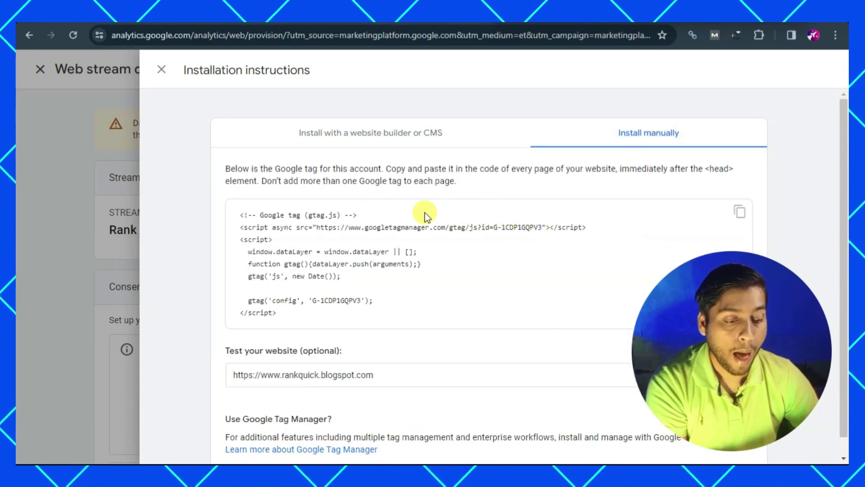
left_click_drag(277, 312, 231, 210)
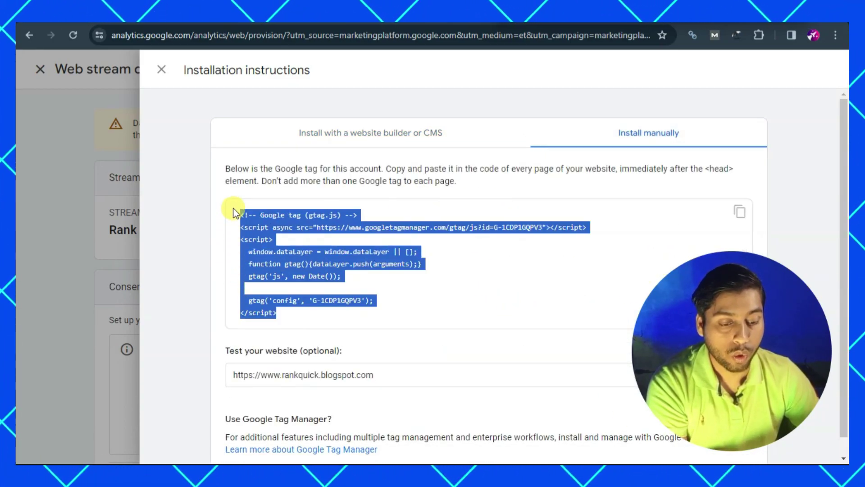
left_click(218, 224)
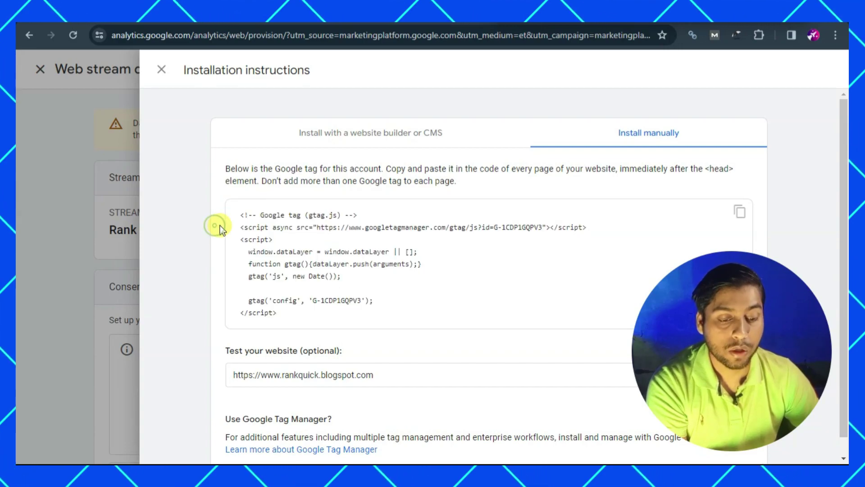
left_click(739, 211)
left_click(739, 212)
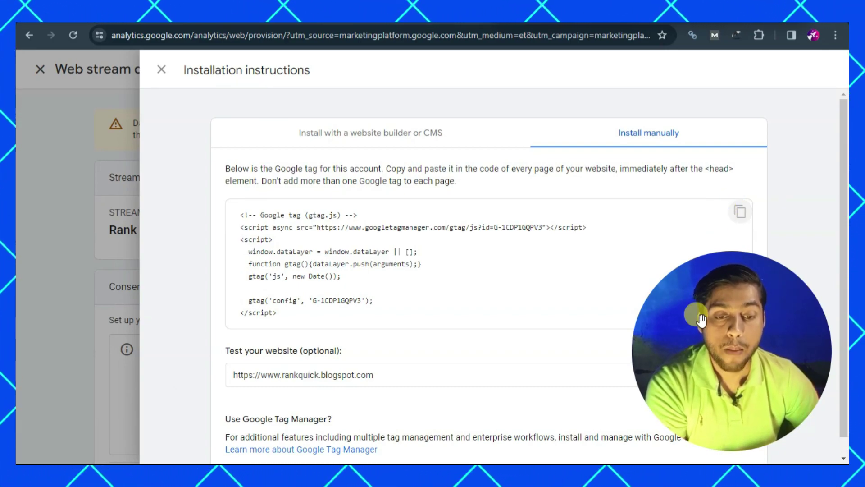
Switch to Blogger and open the HTML of the blog's Notable Light theme for editing
left_click(68, 13)
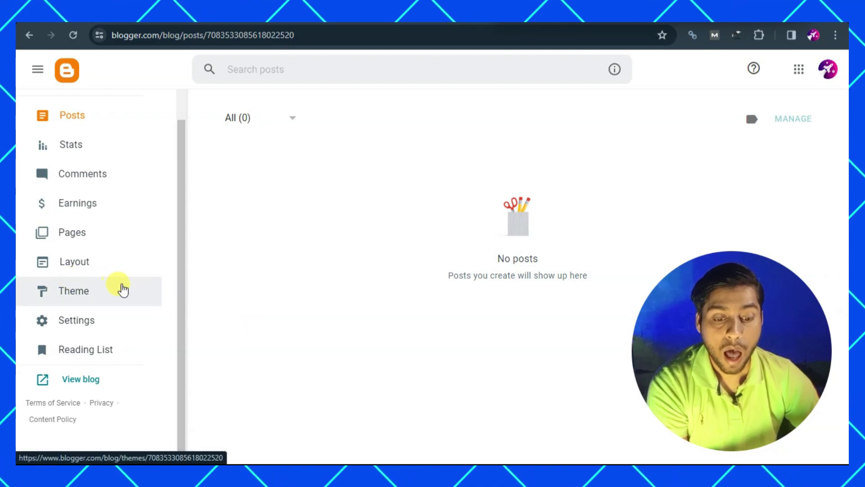
left_click(71, 291)
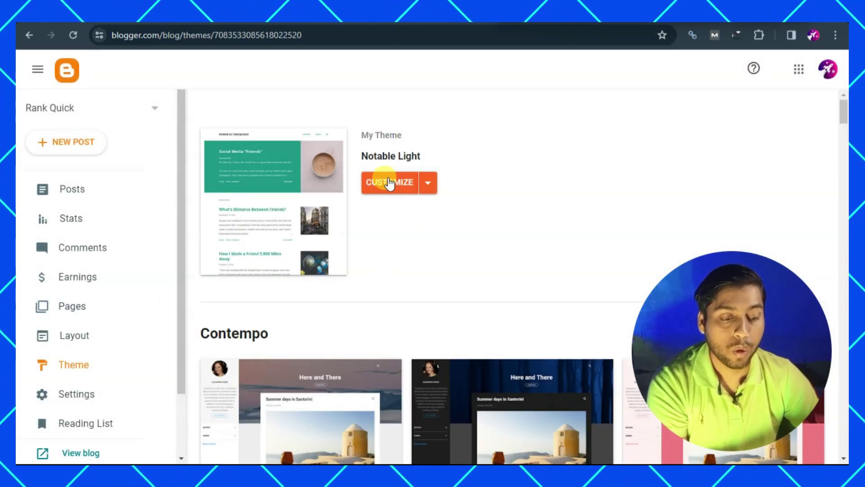
left_click(428, 182)
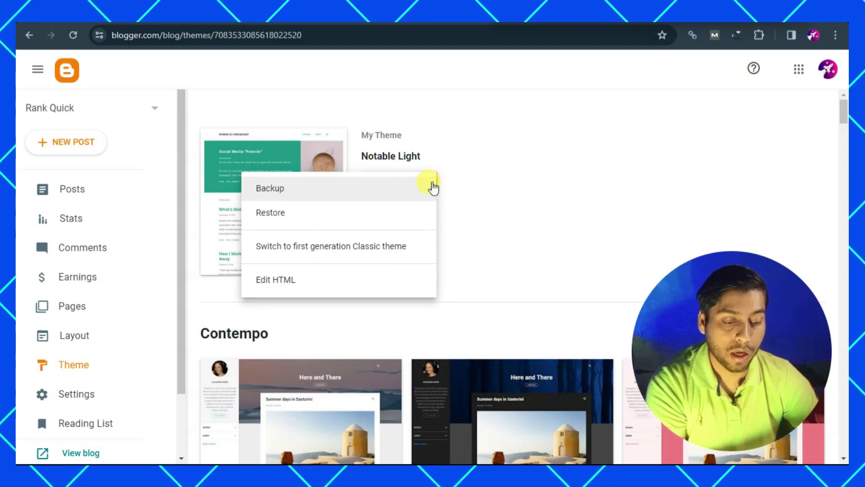
left_click(269, 278)
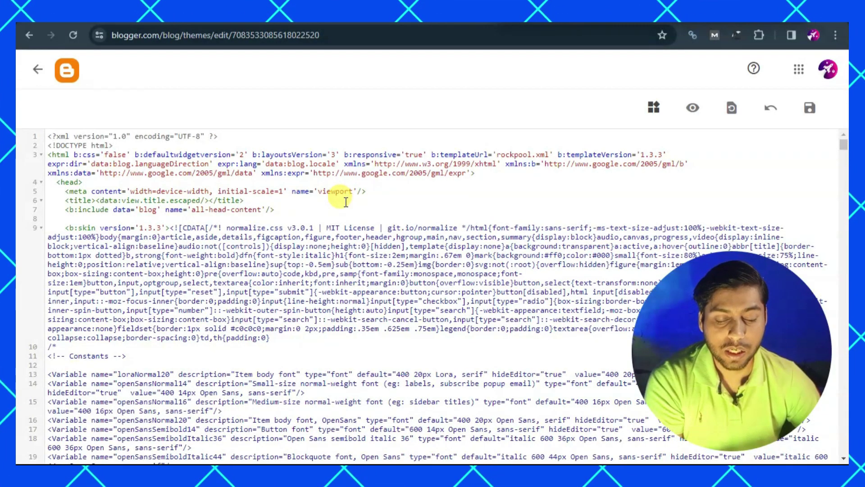
Add a new line directly after the opening <head> tag in the theme HTML and paste the Google tag (gtag.js) code there
left_click_drag(83, 181, 59, 180)
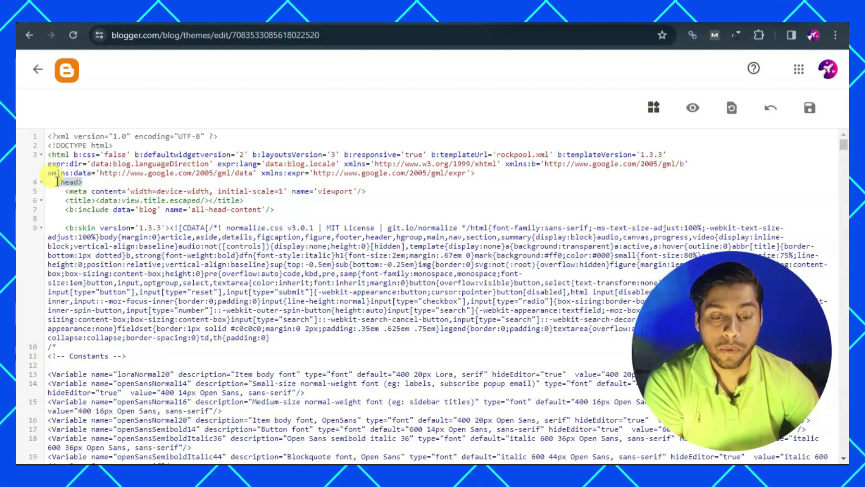
key("Right")
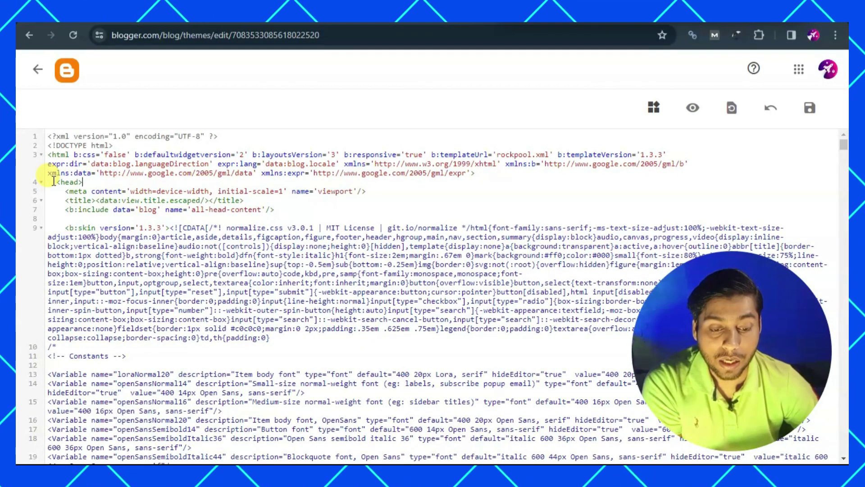
left_click_drag(55, 181, 82, 181)
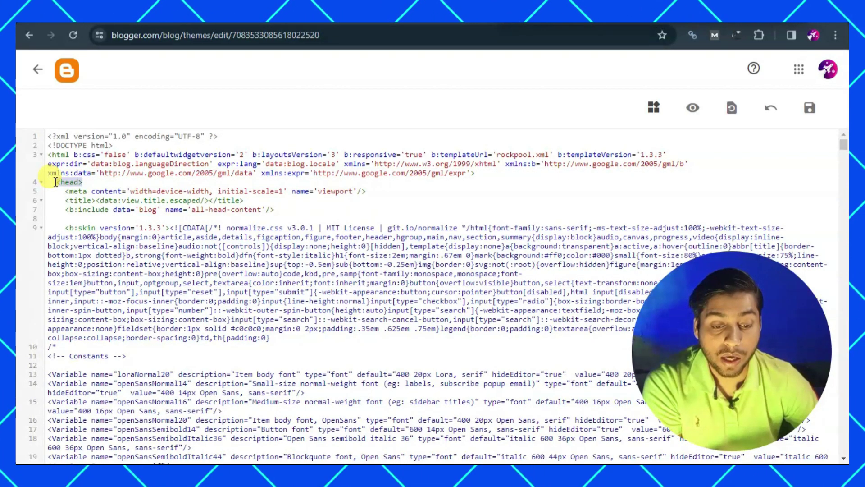
left_click(83, 182)
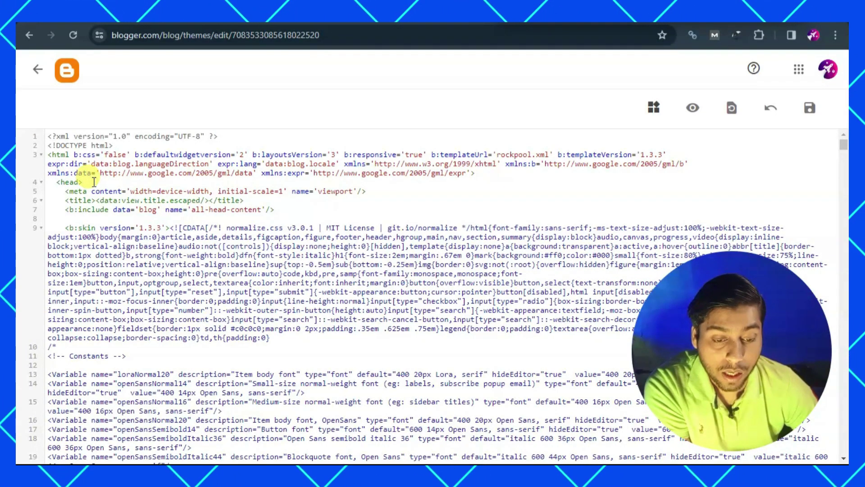
key("Return")
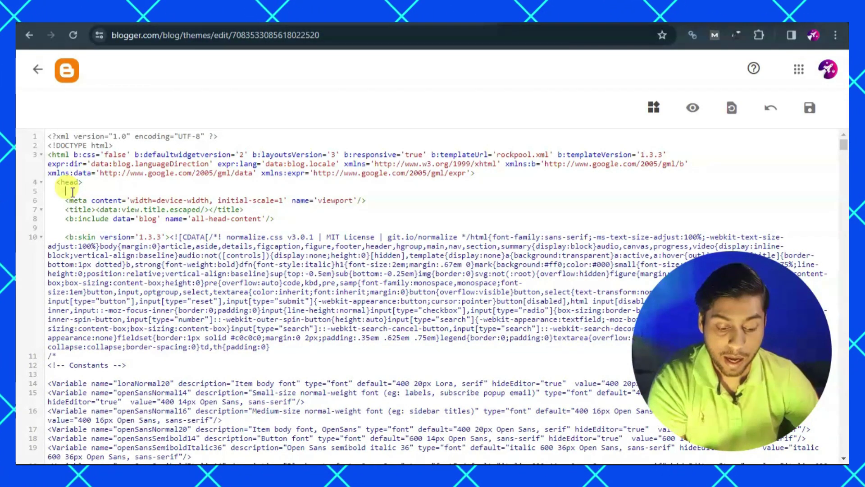
type("<!-- Google tag (gtag.js) --> <script async src=\"https://www.googletagmanager.com/gtag/js?id=G-1CDP1GQPV3\"></script> <script>   window.dataLayer = window.dataLayer || [];   function gtag(){dataLayer.push(arguments);}   gtag('js', new Date());    gtag('config', 'G-1CDP1GQPV3'); </script>")
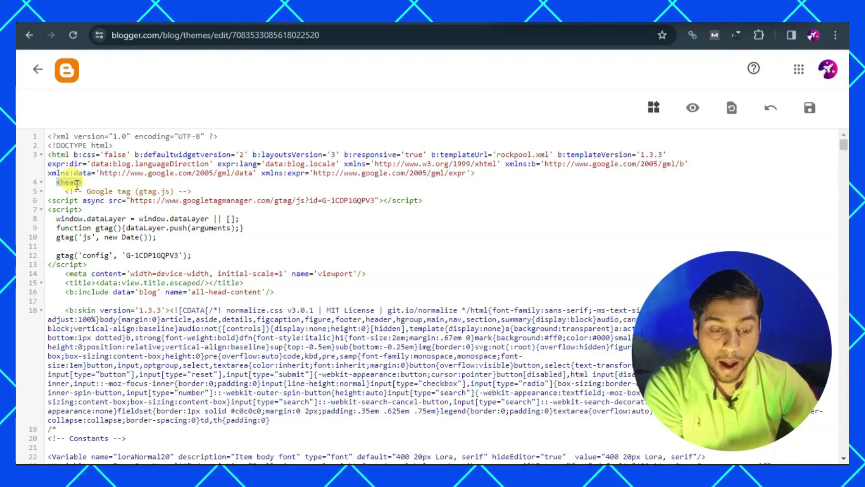
left_click_drag(65, 191, 90, 264)
key("ctrl+c")
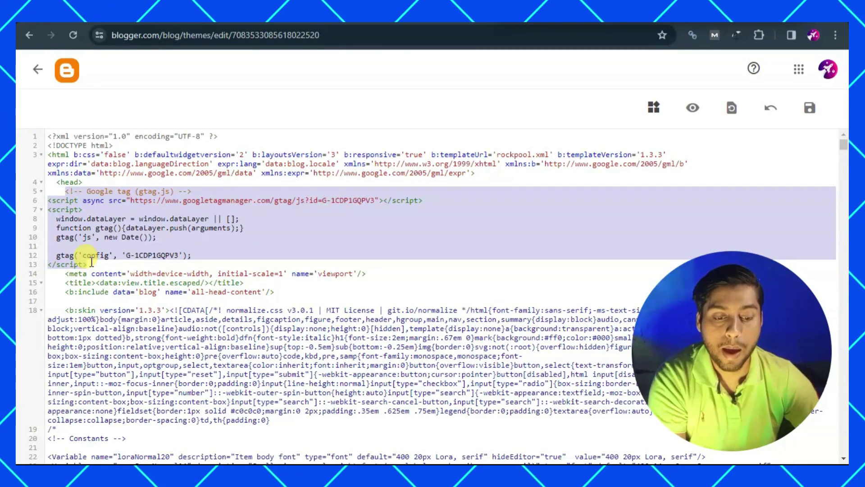
Undo the pasted Google tag and its new line in the theme HTML, and insert both again directly after the opening <head> tag
left_click(90, 262)
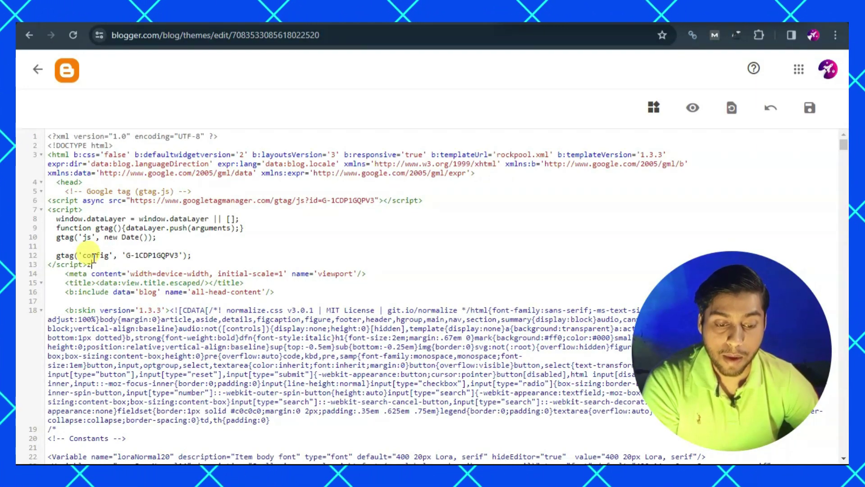
key("ctrl+z")
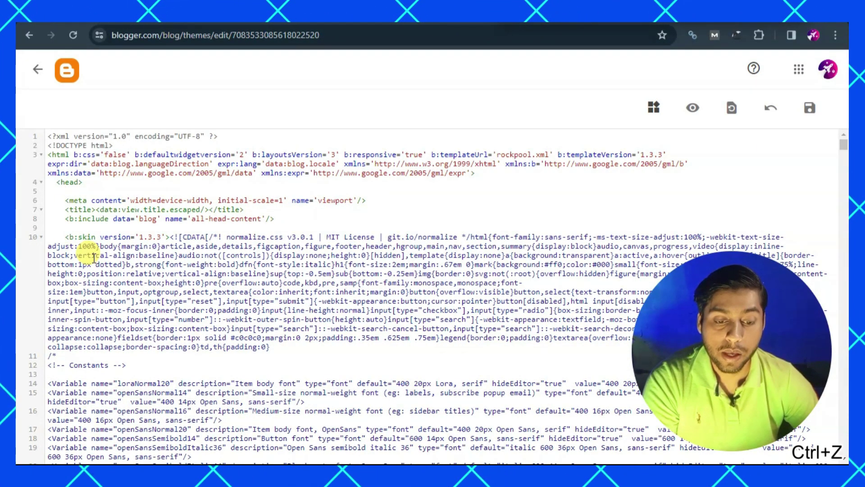
key("ctrl+z")
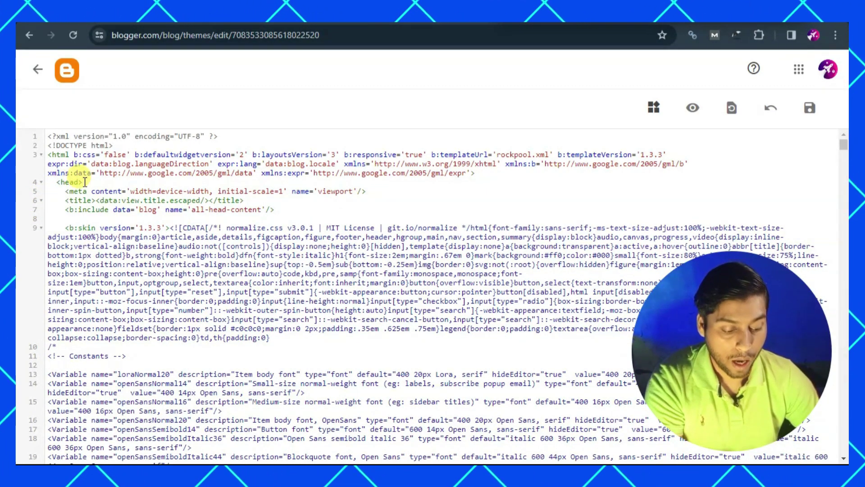
key("Return")
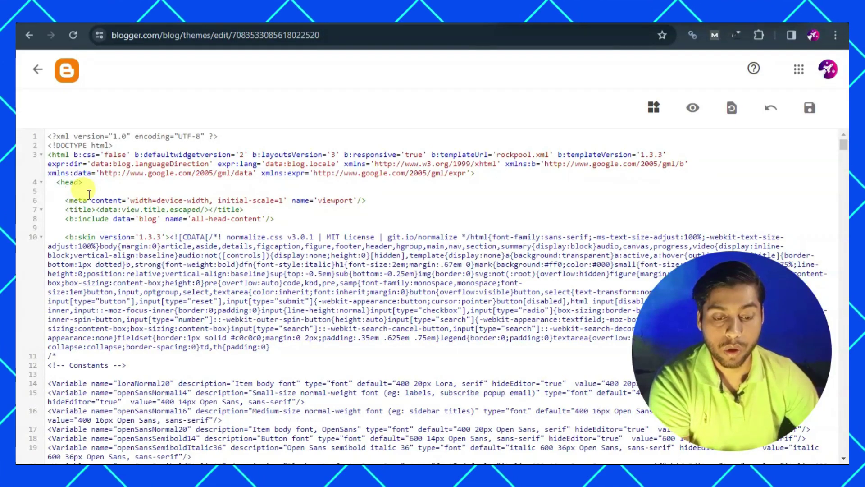
key("ctrl+v")
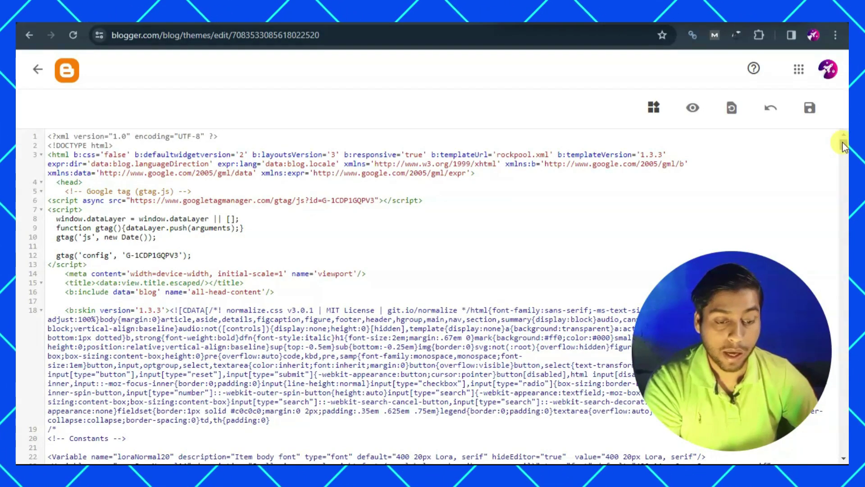
Save the edited theme HTML, return to the Rank Quick blog's dashboard and reload it
mouse_move(842, 142)
left_mouse_down()
mouse_move(841, 164)
mouse_move(842, 137)
left_mouse_up()
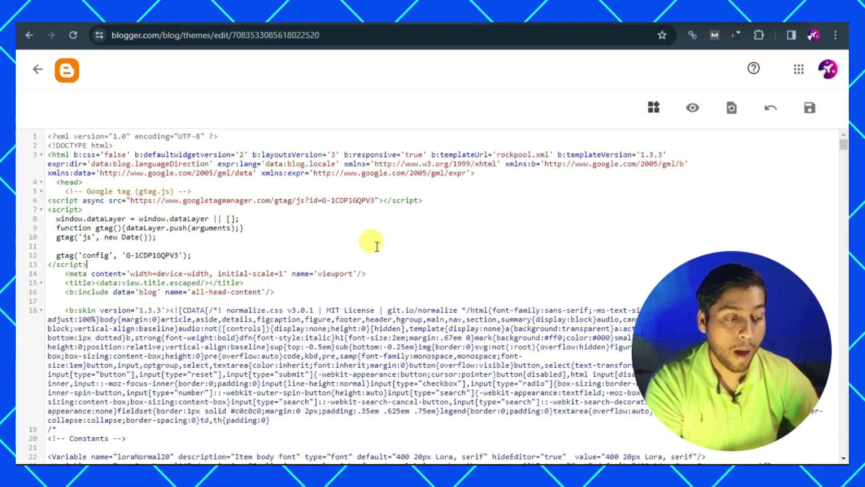
left_click(810, 109)
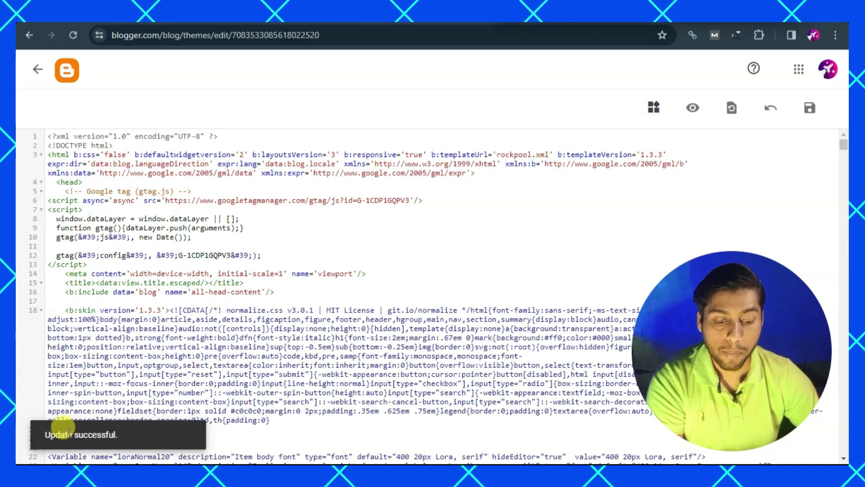
left_click(63, 71)
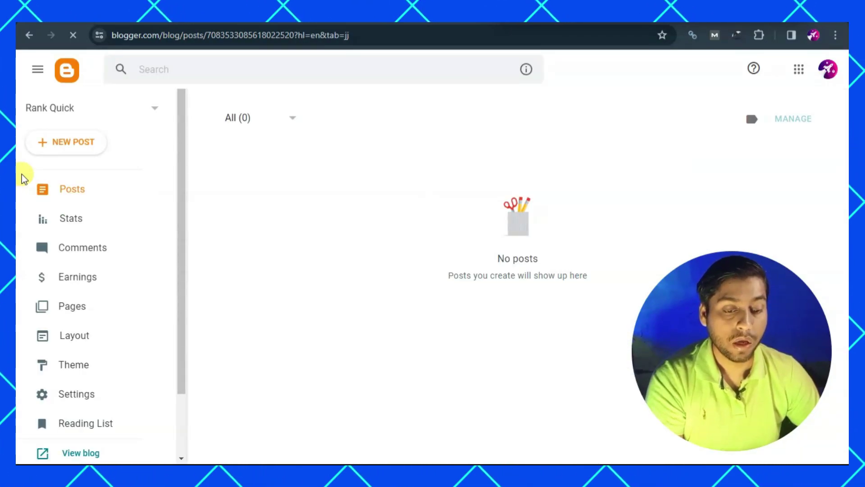
left_click(74, 39)
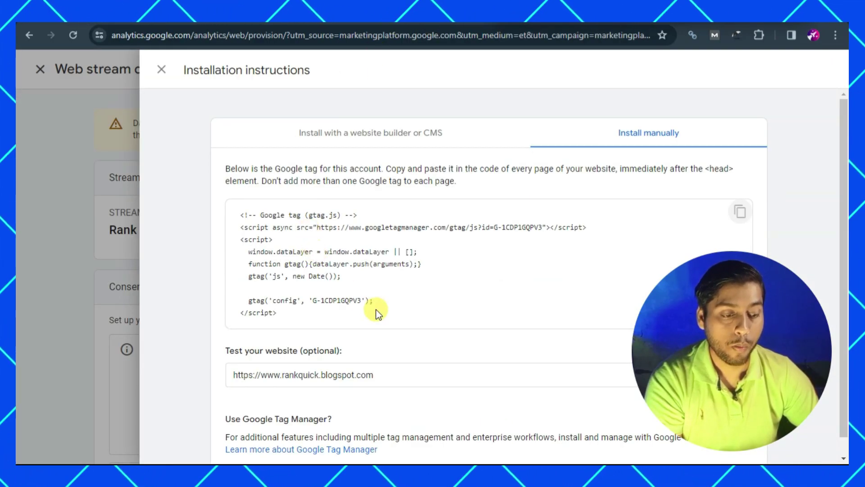
In Google Analytics, close the installation instructions and web stream details, and complete the data collection stage of the setup
left_click(162, 70)
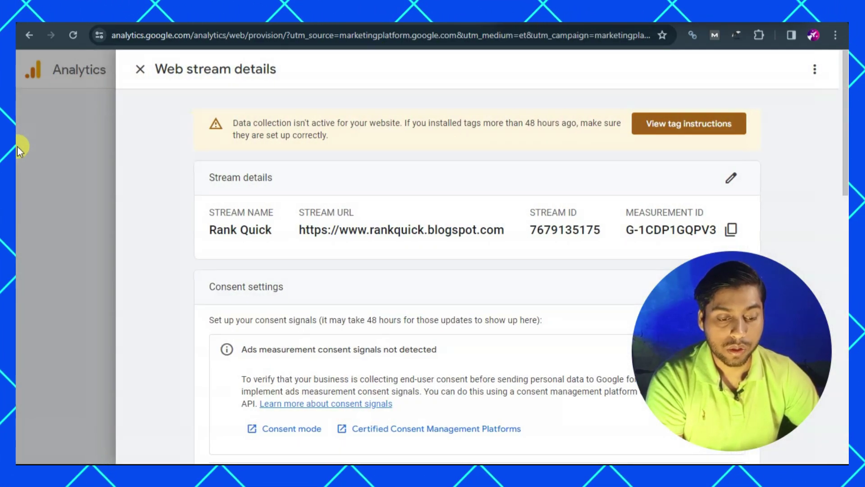
left_click(140, 70)
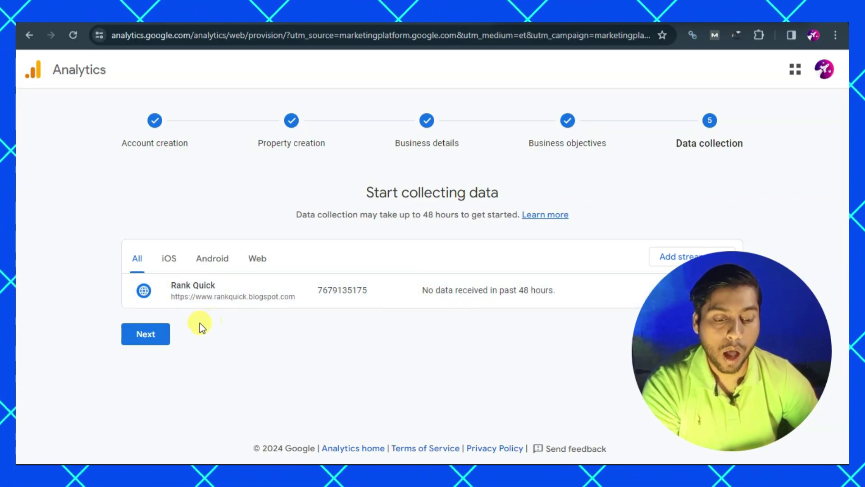
left_click(145, 335)
Continue from the setup confirmation to the Analytics Home page and save the email communication preferences
scroll(845, 405, "down", 2)
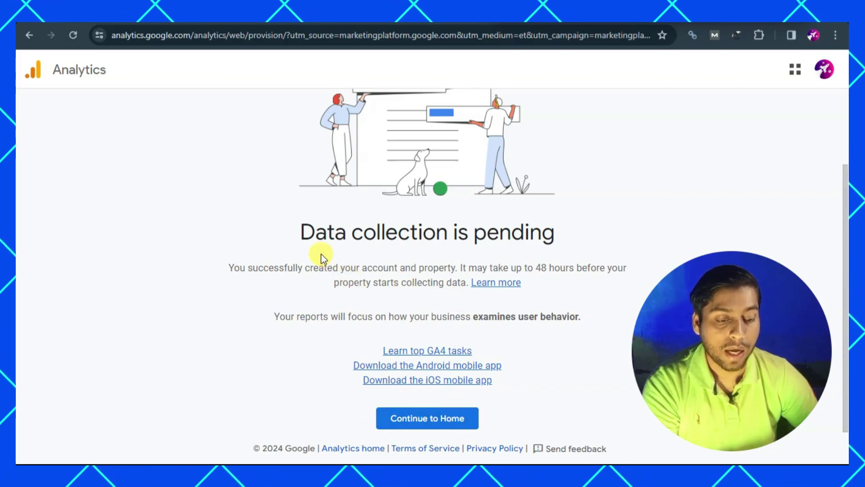
left_click_drag(307, 241, 442, 262)
left_click(224, 268)
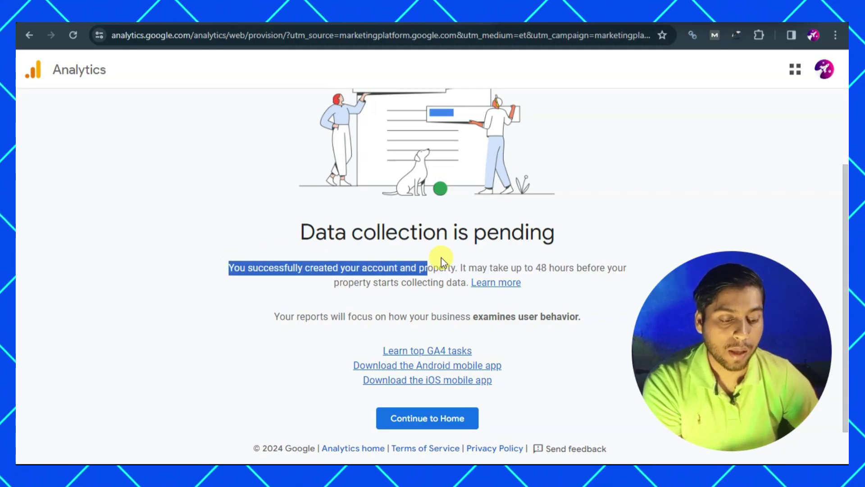
left_click(473, 252)
left_click(421, 419)
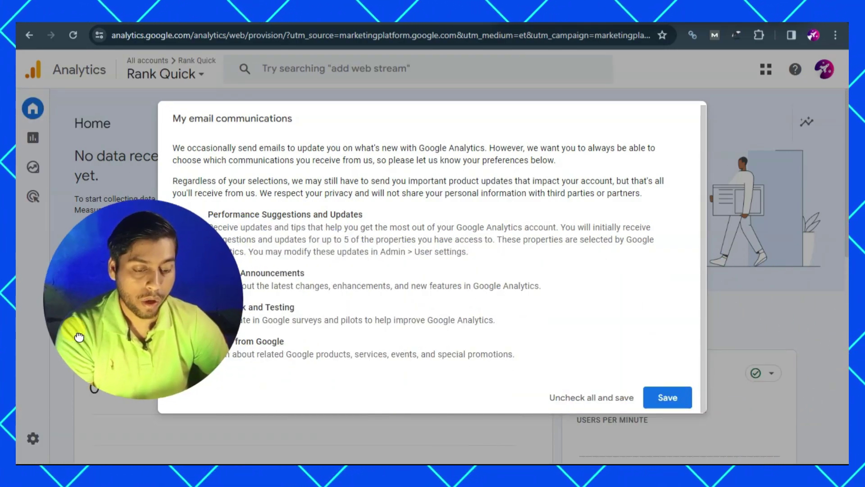
left_click(668, 397)
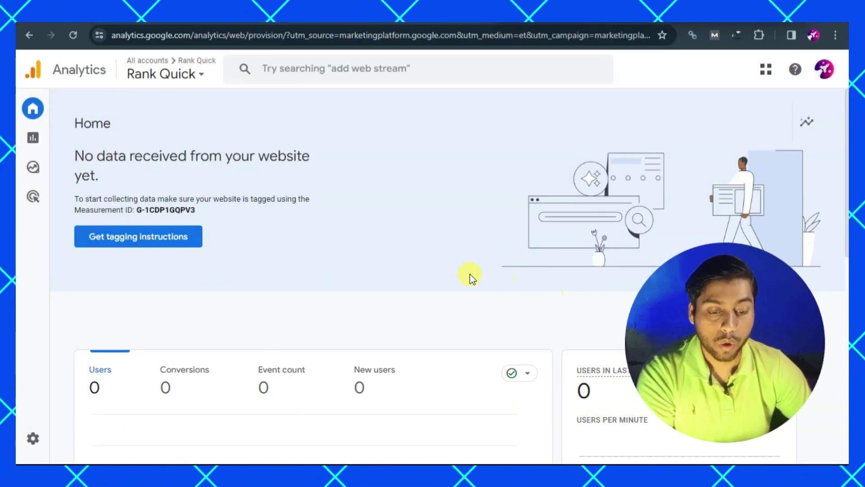
Reload the Home page of the Rank Quick property
left_click_drag(845, 178, 845, 153)
left_click(67, 36)
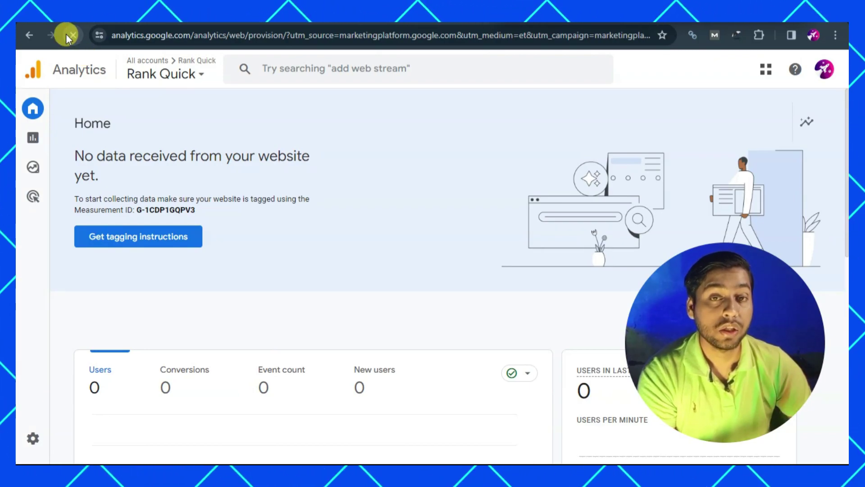